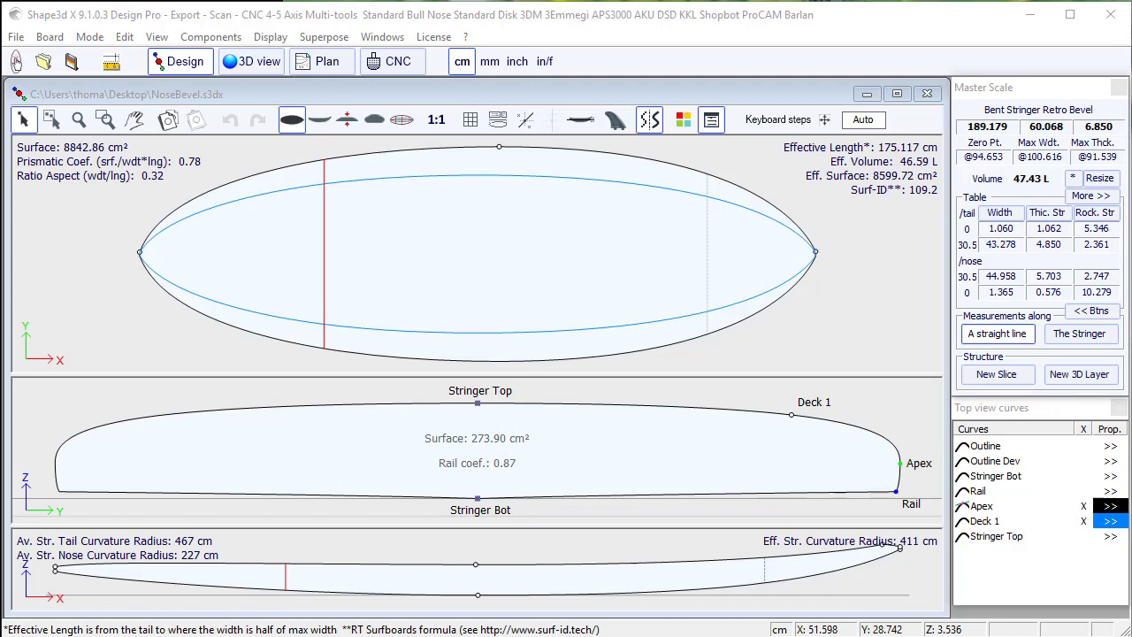
# Examine the nose tip's bevel in the side profile and in the rendered 3D view
pyautogui.click(865, 211)
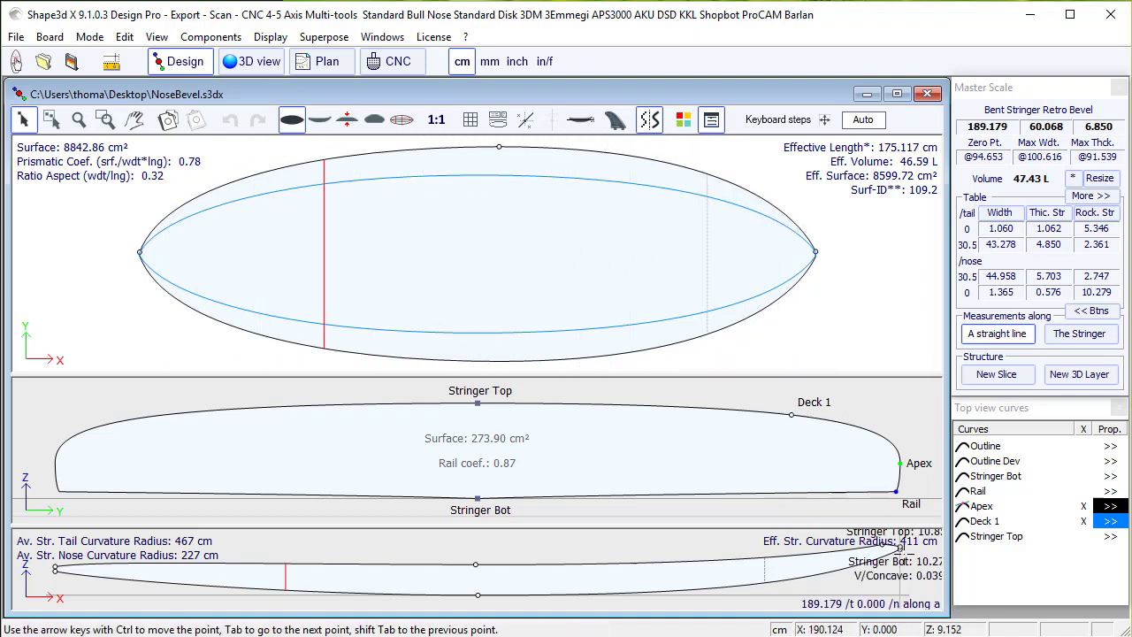
pyautogui.scroll(2, 903, 557)
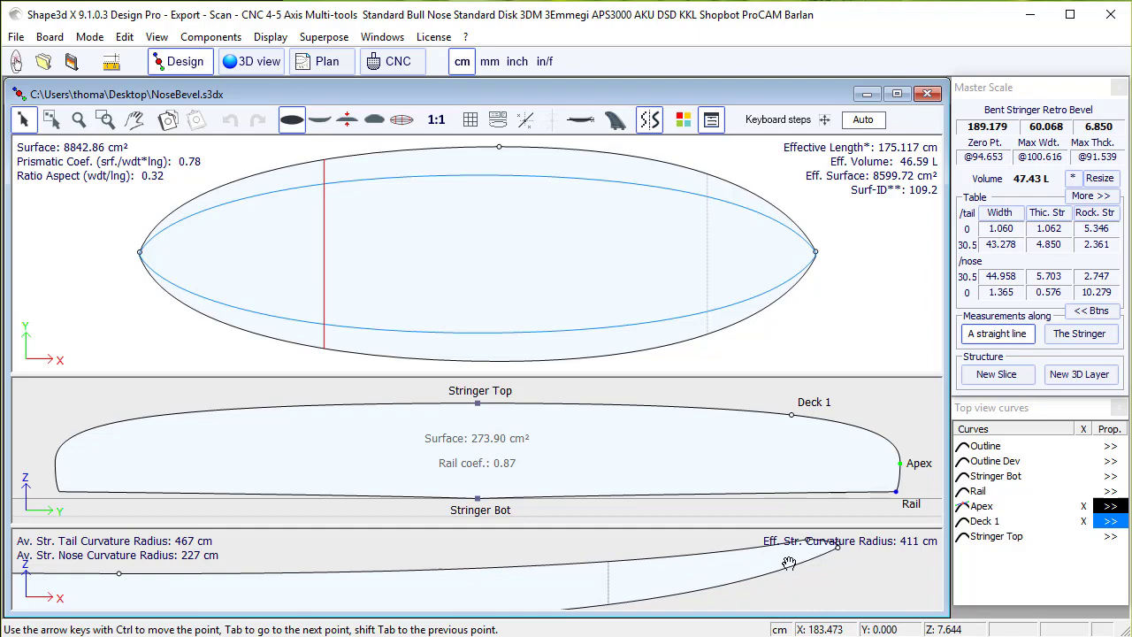
pyautogui.moveTo(787, 561); pyautogui.dragTo(724, 580, button='middle')
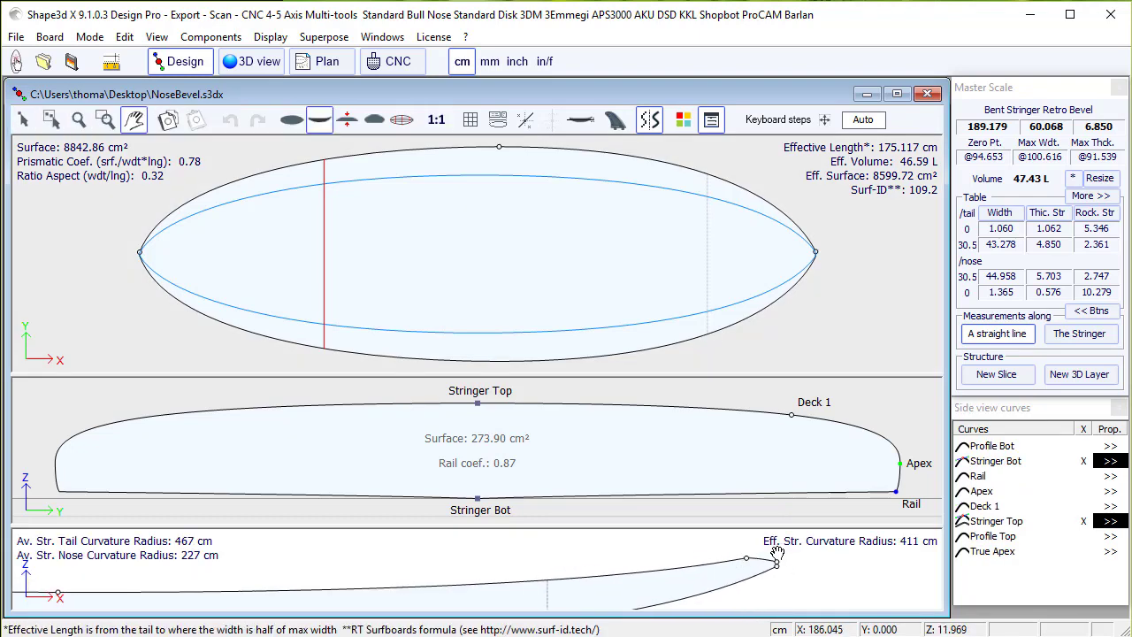
pyautogui.scroll(-5, 818, 563)
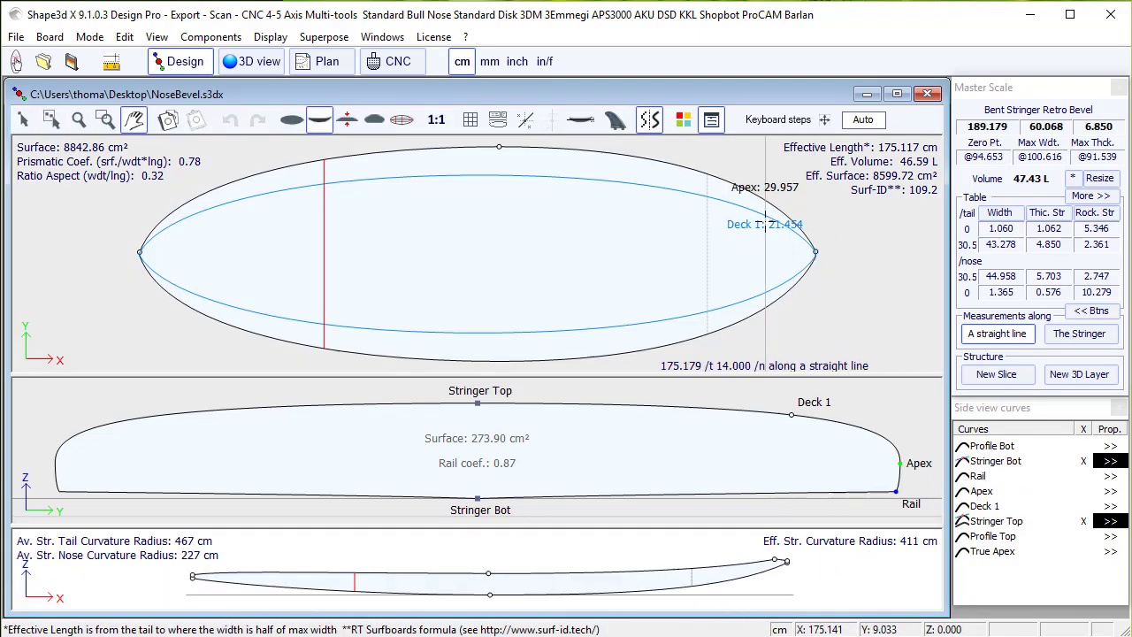
pyautogui.click(235, 61)
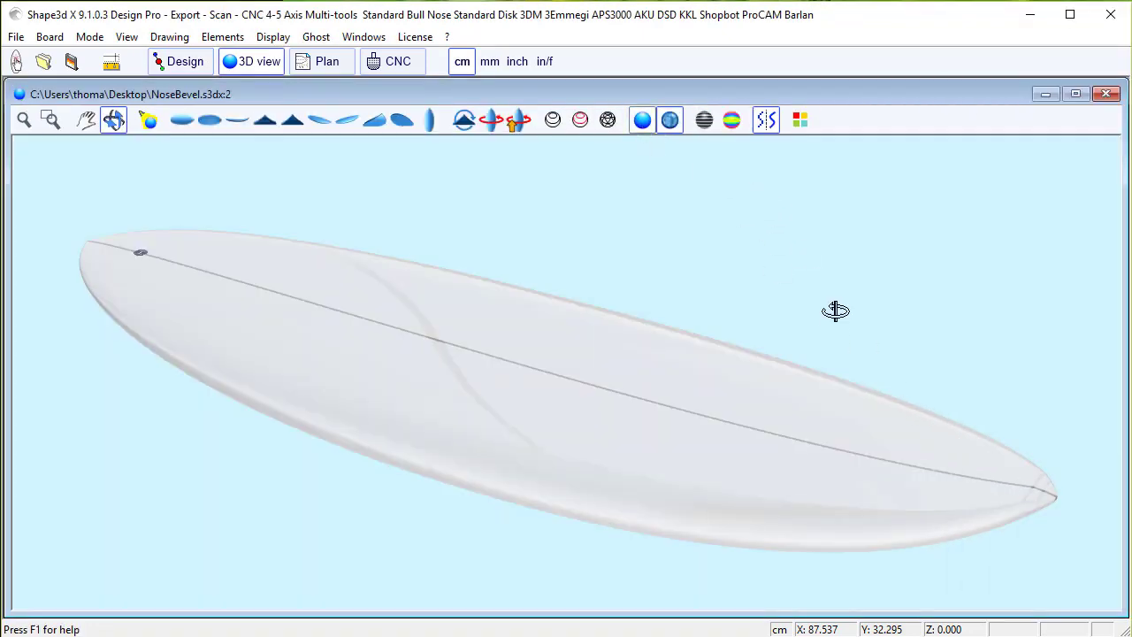
pyautogui.scroll(6, 1054, 514)
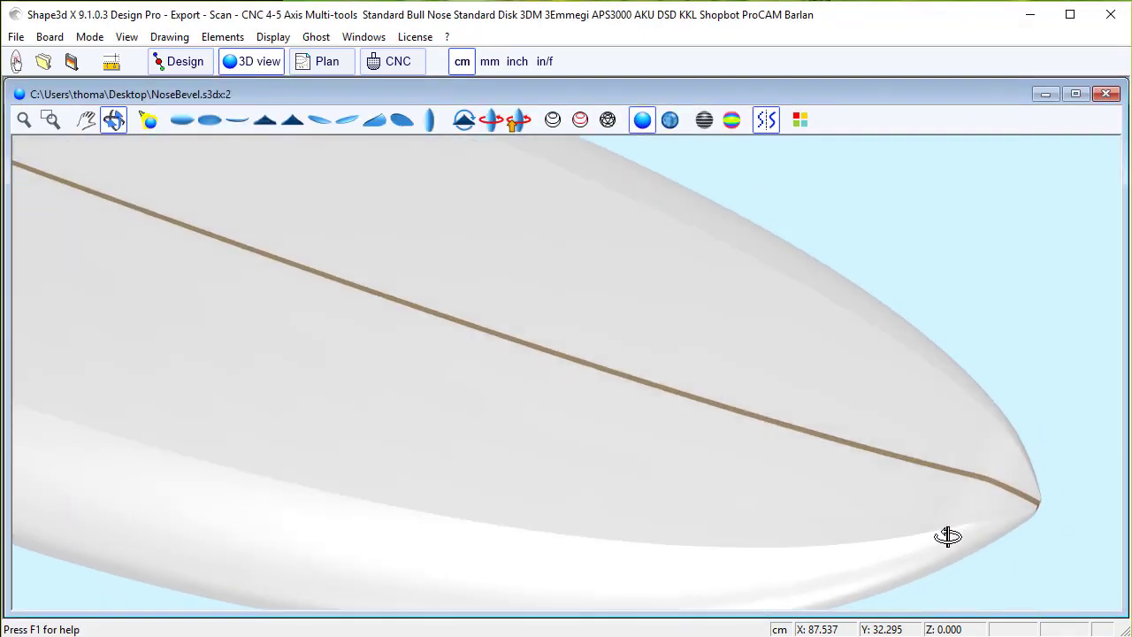
pyautogui.moveTo(948, 536); pyautogui.dragTo(987, 524)
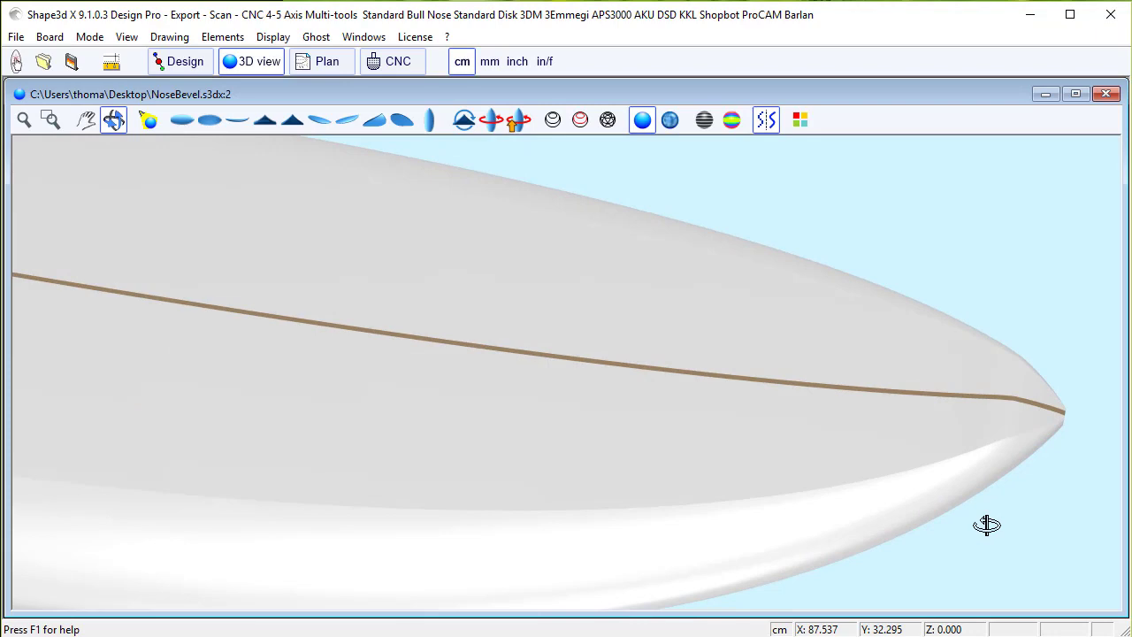
pyautogui.click(1106, 93)
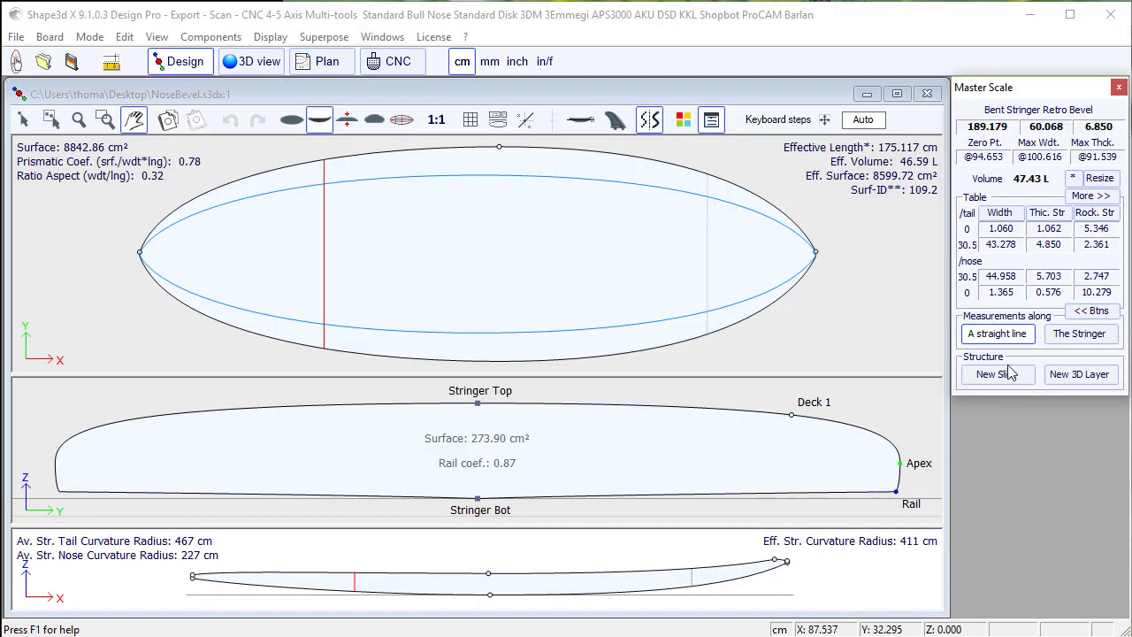
# Activate the nose slice and enable editing of the Deck 1 curve in its properties
pyautogui.click(832, 226)
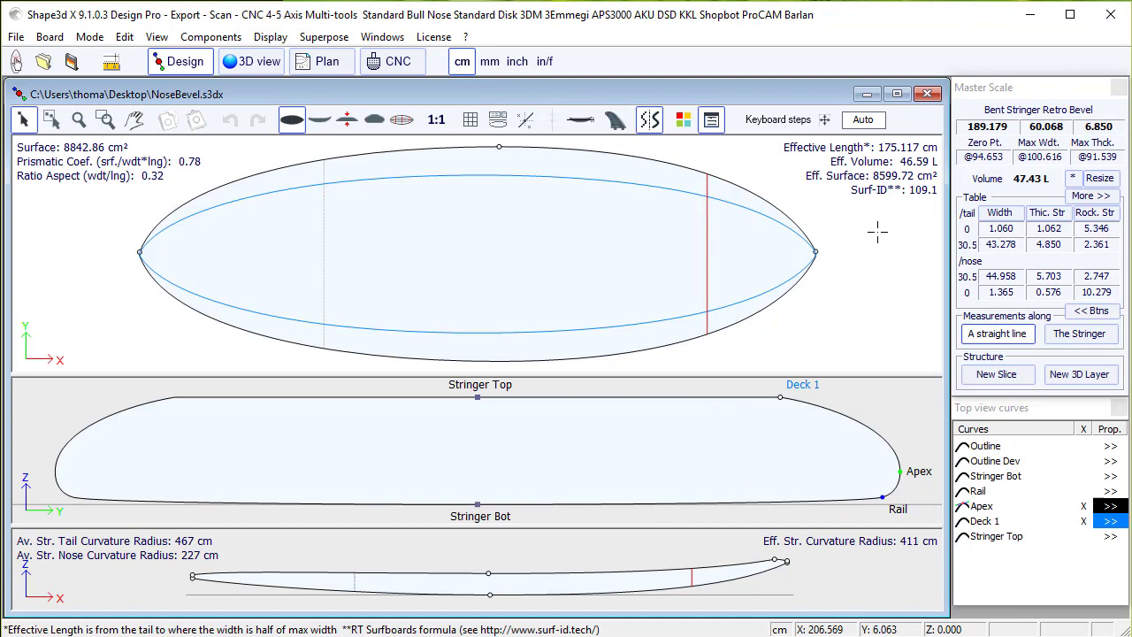
pyautogui.click(1109, 521)
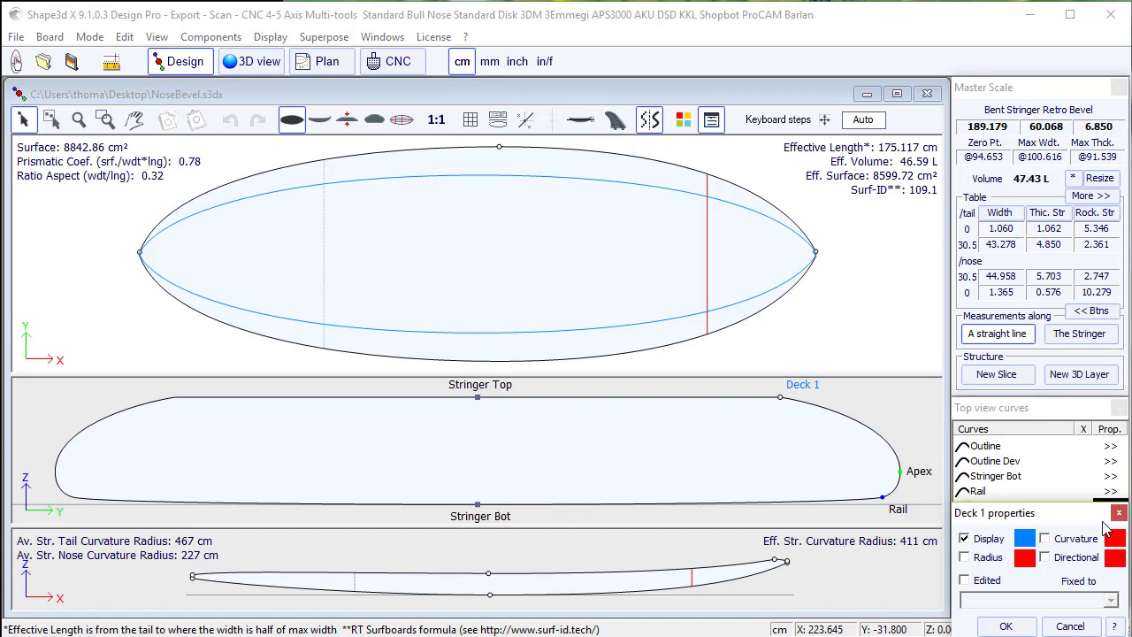
pyautogui.click(980, 585)
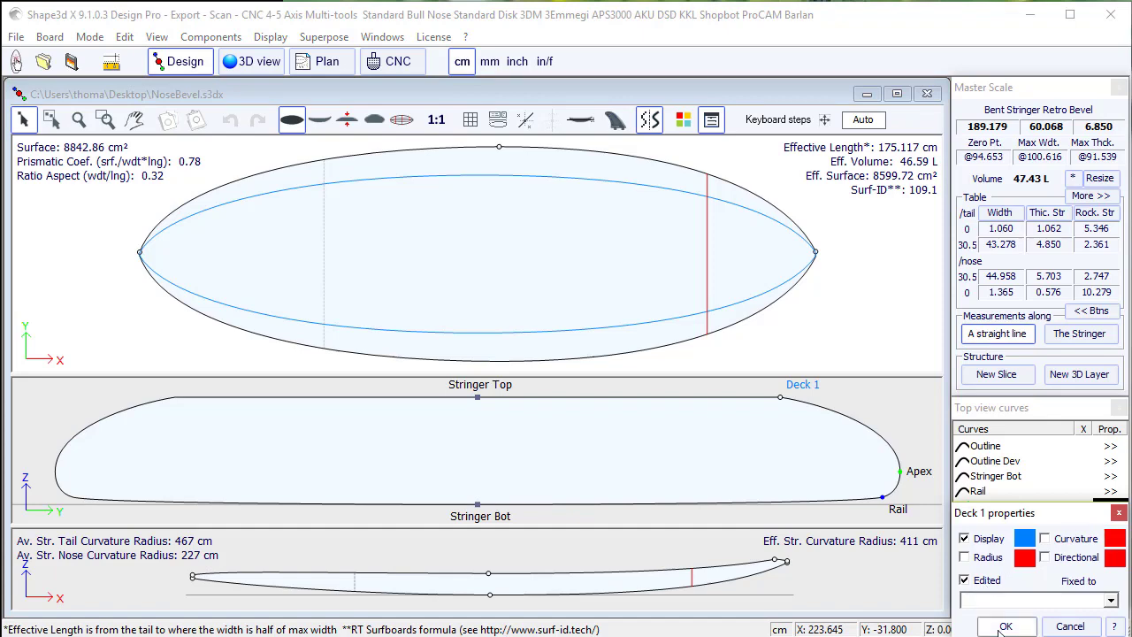
pyautogui.click(1005, 626)
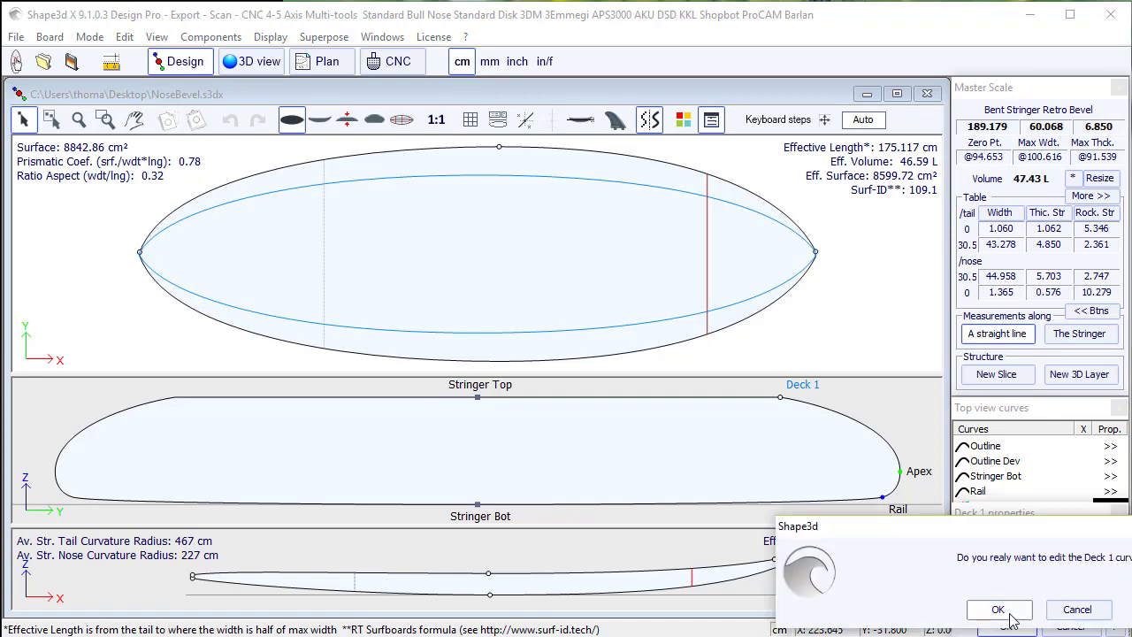
pyautogui.click(1000, 608)
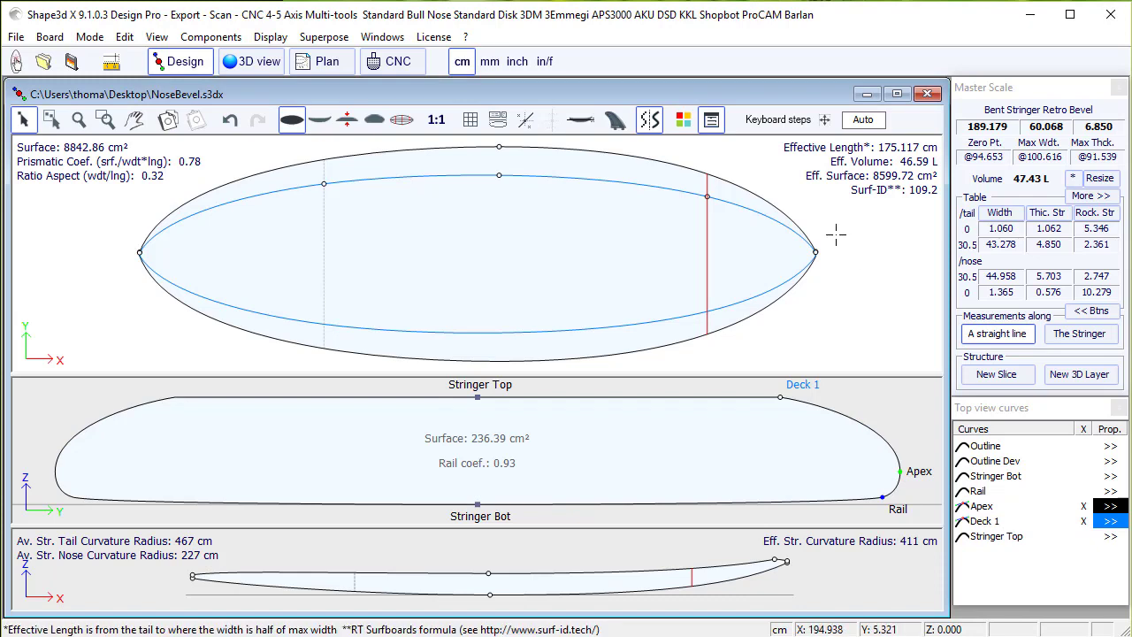
# Copy the X position of the Stringer Top control point where the nose bevel starts in the side view
pyautogui.click(708, 195)
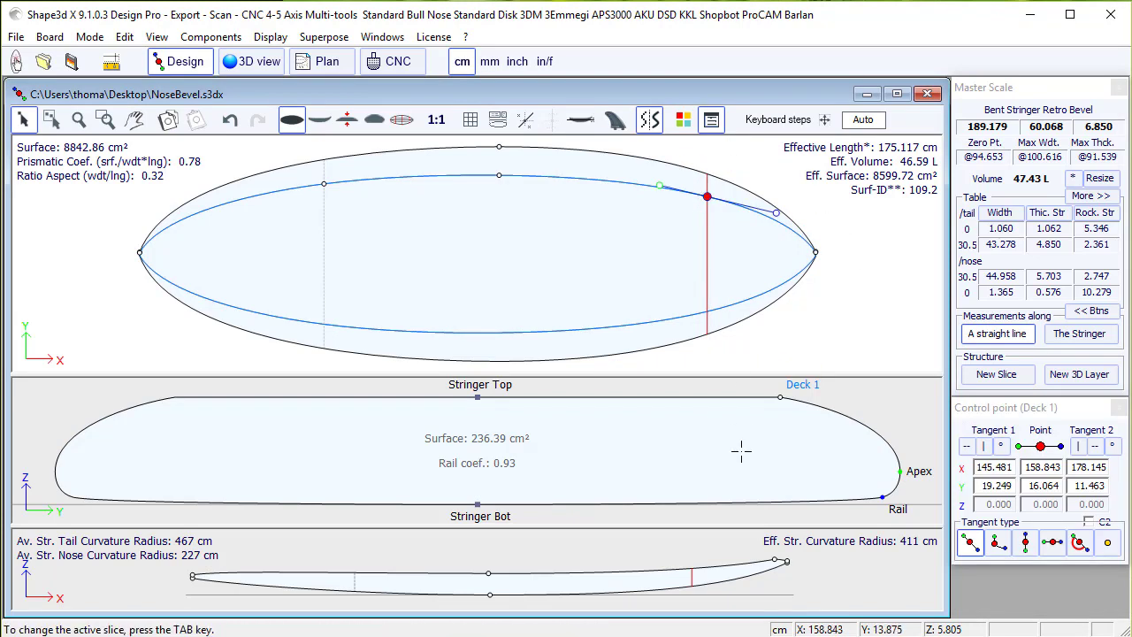
pyautogui.scroll(6, 690, 558)
pyautogui.scroll(2, 685, 558)
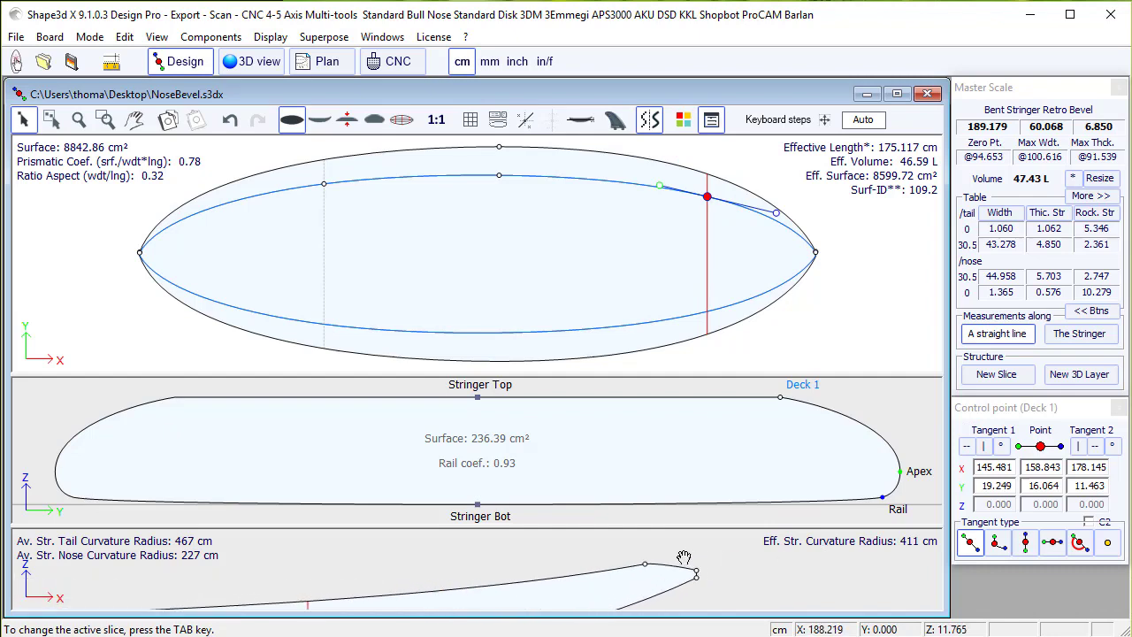
pyautogui.moveTo(649, 573); pyautogui.dragTo(736, 551, button='middle')
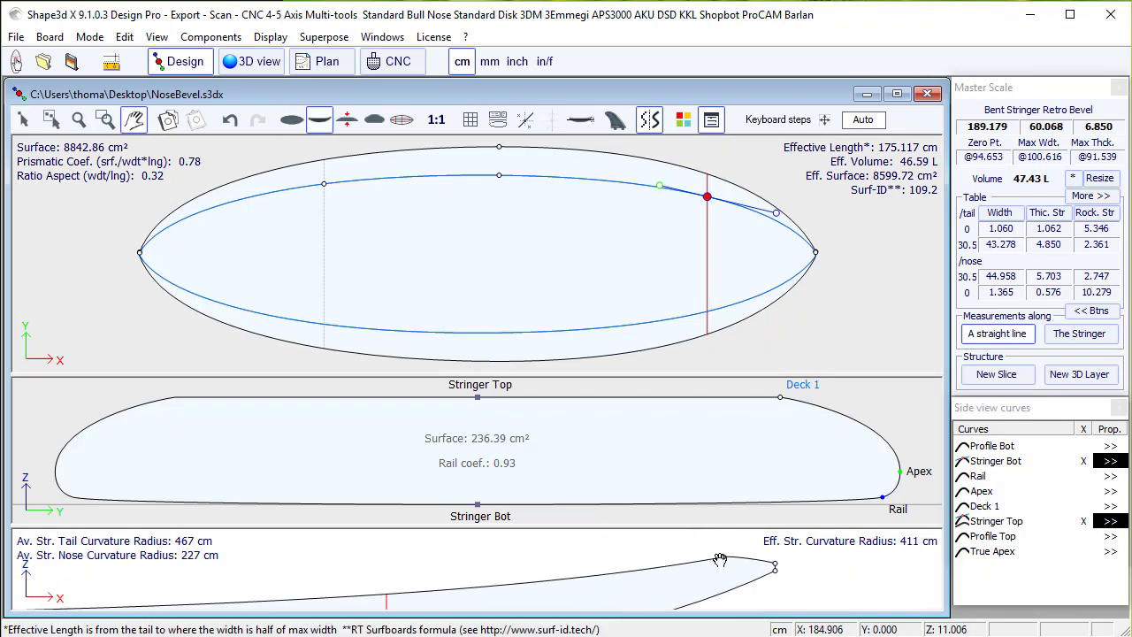
pyautogui.press('Escape')
pyautogui.click(724, 555)
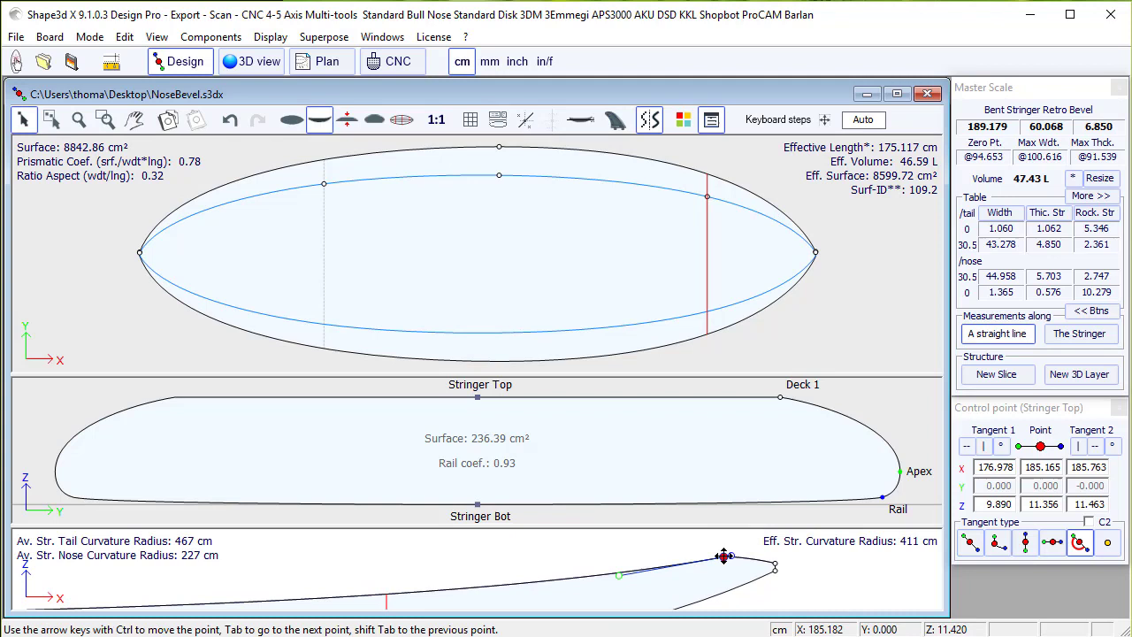
pyautogui.click(1026, 467)
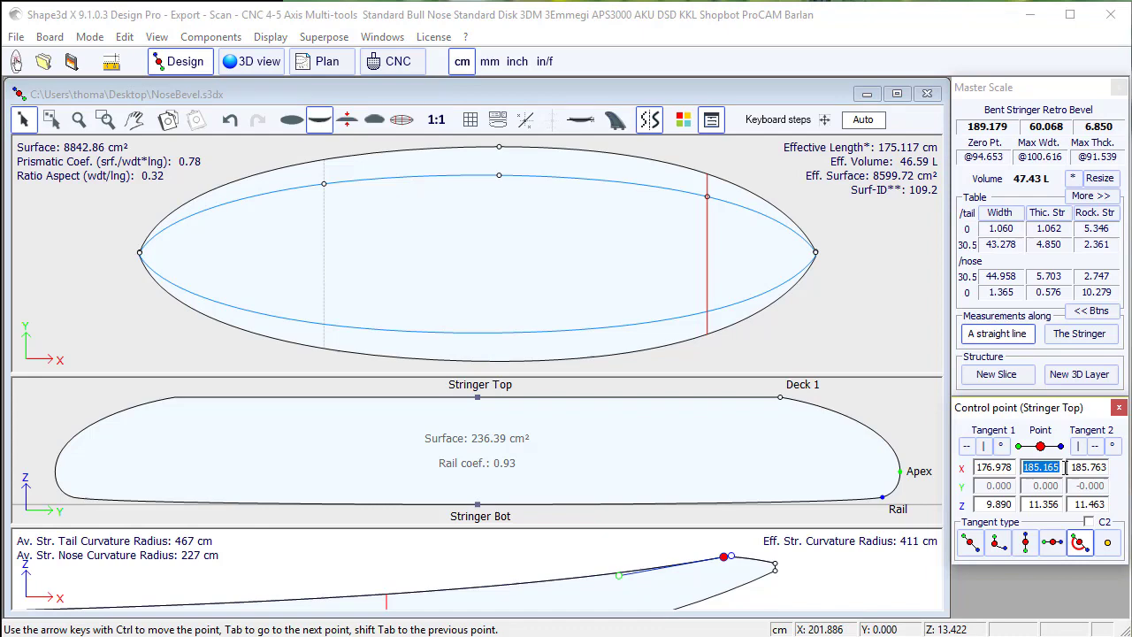
# Add a control point to the Deck 1 outline at X position 185.165, measured from the tail
pyautogui.click(706, 198)
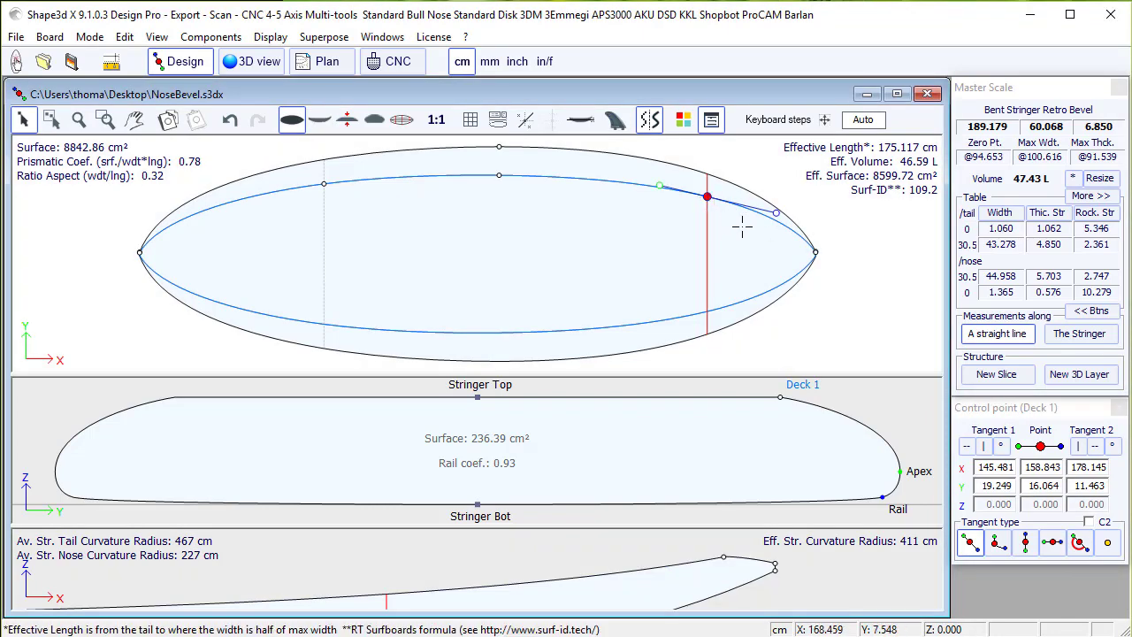
pyautogui.doubleClick(774, 217)
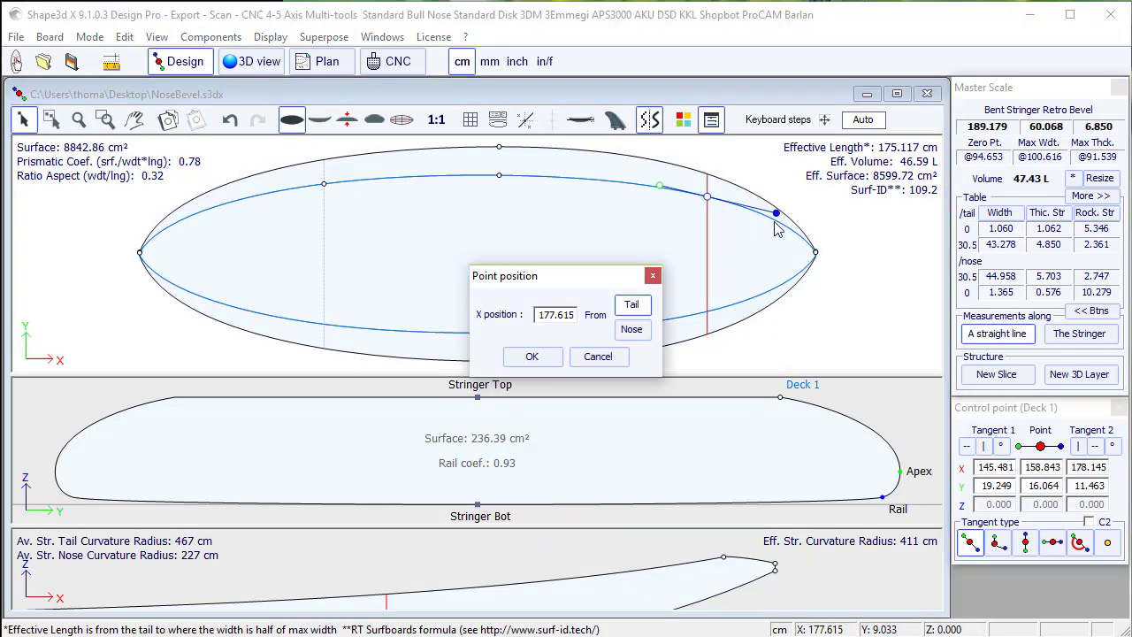
pyautogui.moveTo(541, 313); pyautogui.dragTo(594, 314)
pyautogui.click(556, 358)
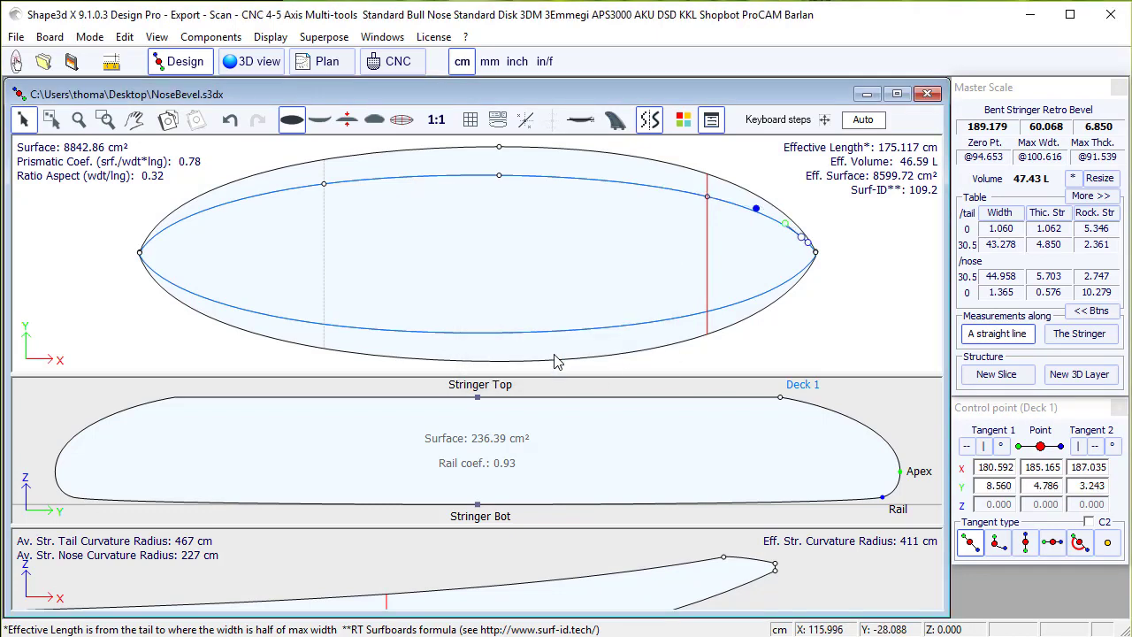
# Give the new Deck 1 point near the nose horizontal tangents and lower it toward the stringer to Y about 0.13 cm
pyautogui.click(788, 244)
pyautogui.scroll(4, 805, 238)
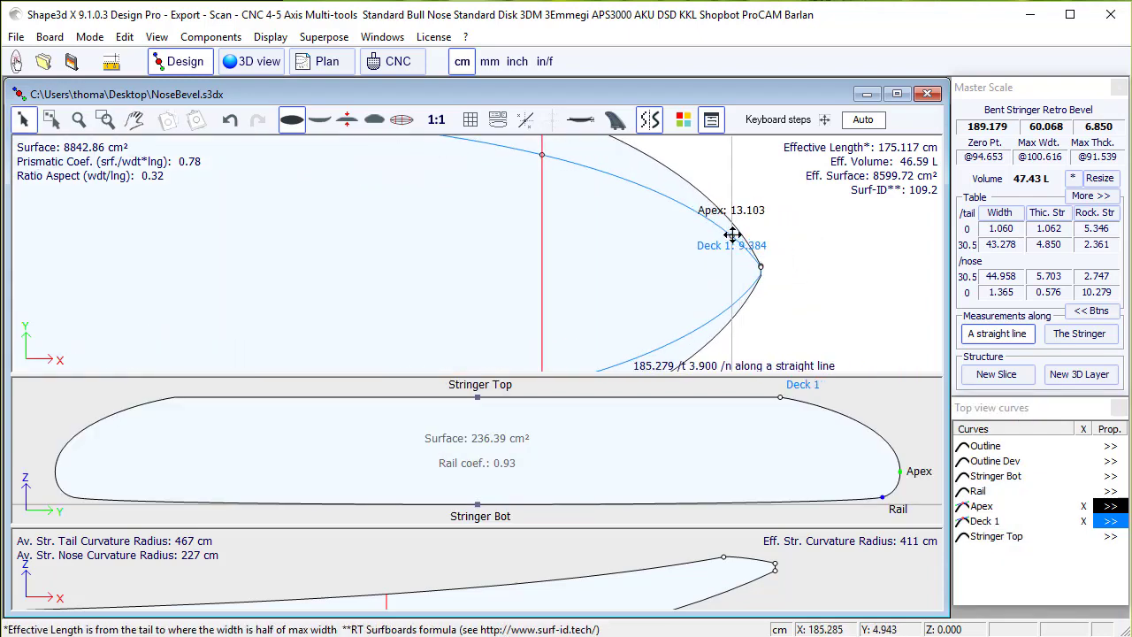
pyautogui.click(732, 235)
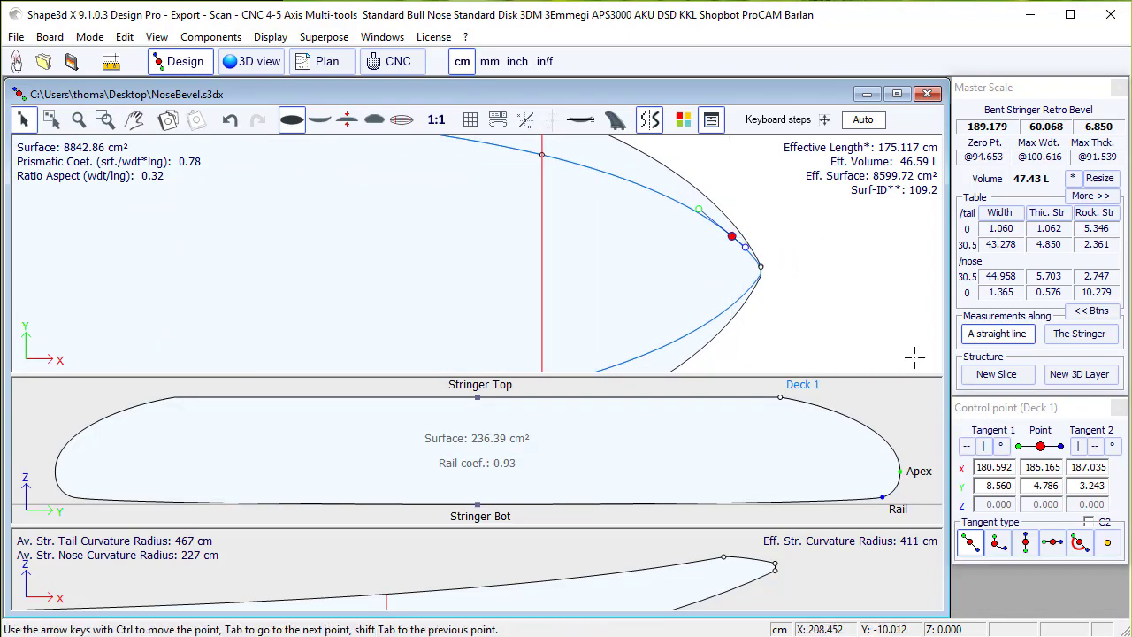
pyautogui.click(1053, 544)
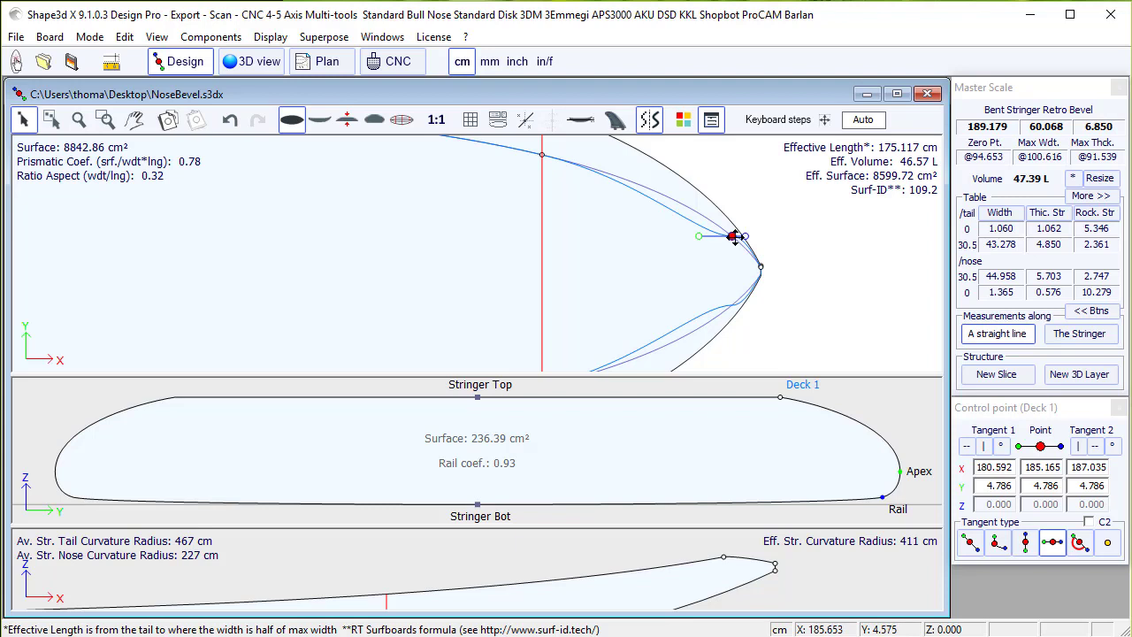
pyautogui.hotkey('ctrl', 'Down')
pyautogui.hotkey('ctrl', 'Down')
pyautogui.hotkey('ctrl', 'Down')
pyautogui.hotkey('ctrl', 'Down')
pyautogui.hotkey('ctrl', 'Down')
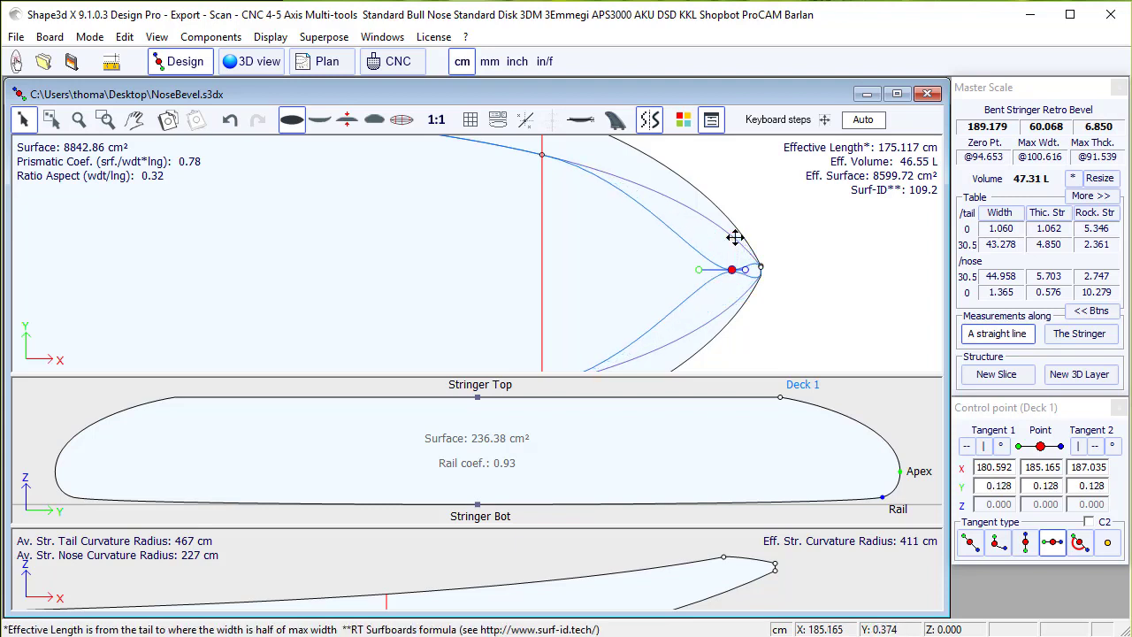
# Lower the new Deck 1 point to Y about 0.02 cm and shorten its tail-side tangent to X about 185.02 cm
pyautogui.scroll(4, 694, 271)
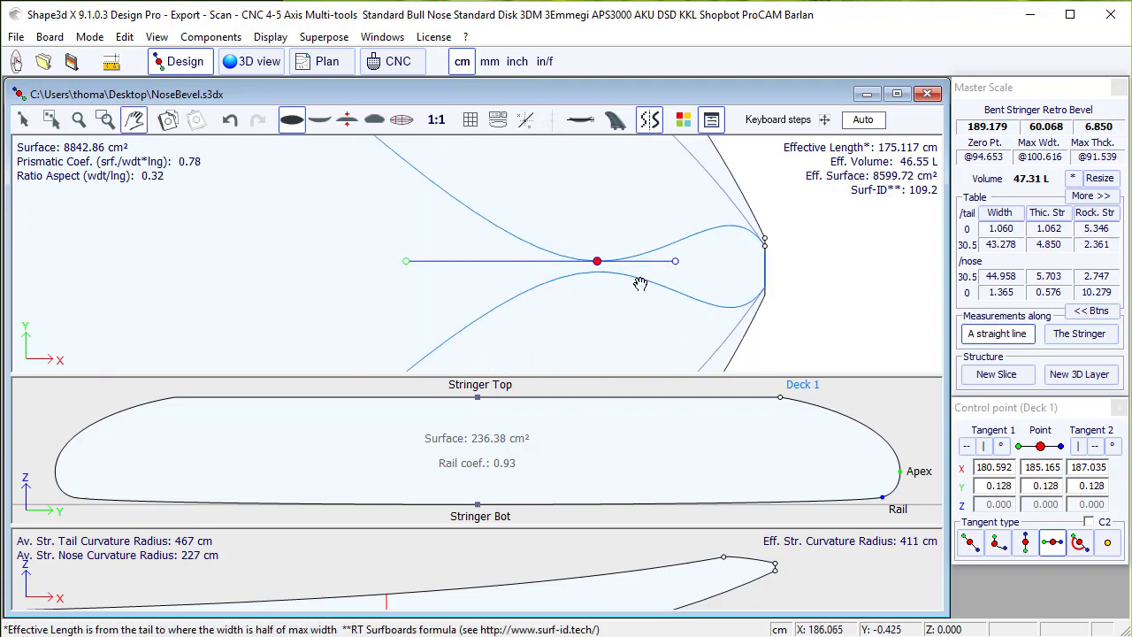
pyautogui.hotkey('ctrl', 'Down')
pyautogui.hotkey('ctrl', 'Down')
pyautogui.hotkey('ctrl', 'Down')
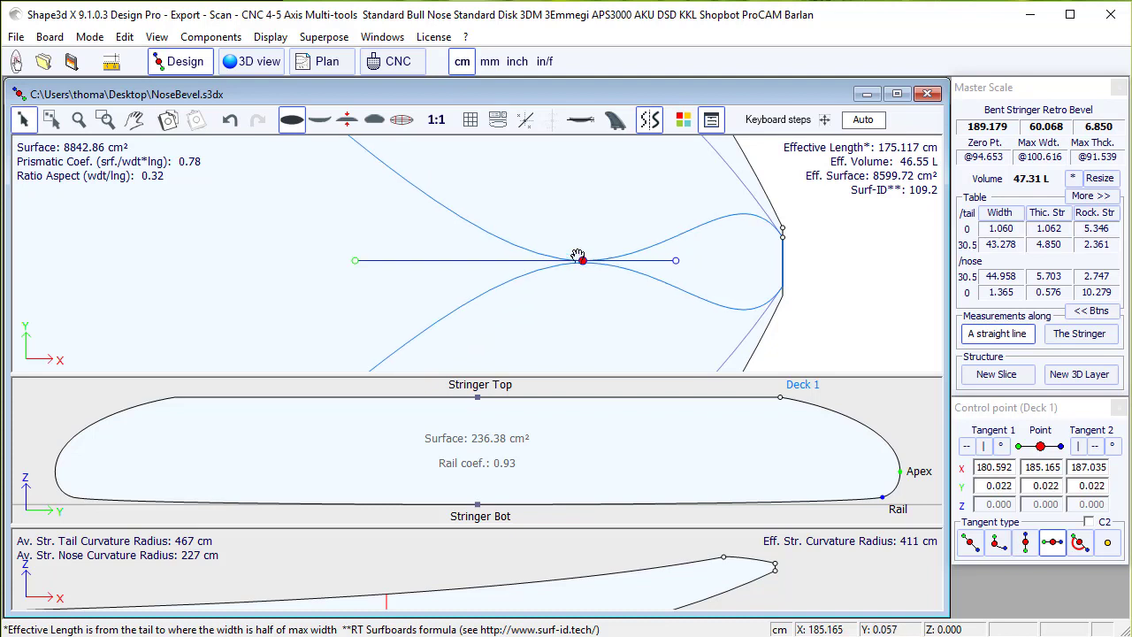
pyautogui.moveTo(355, 260); pyautogui.dragTo(577, 260)
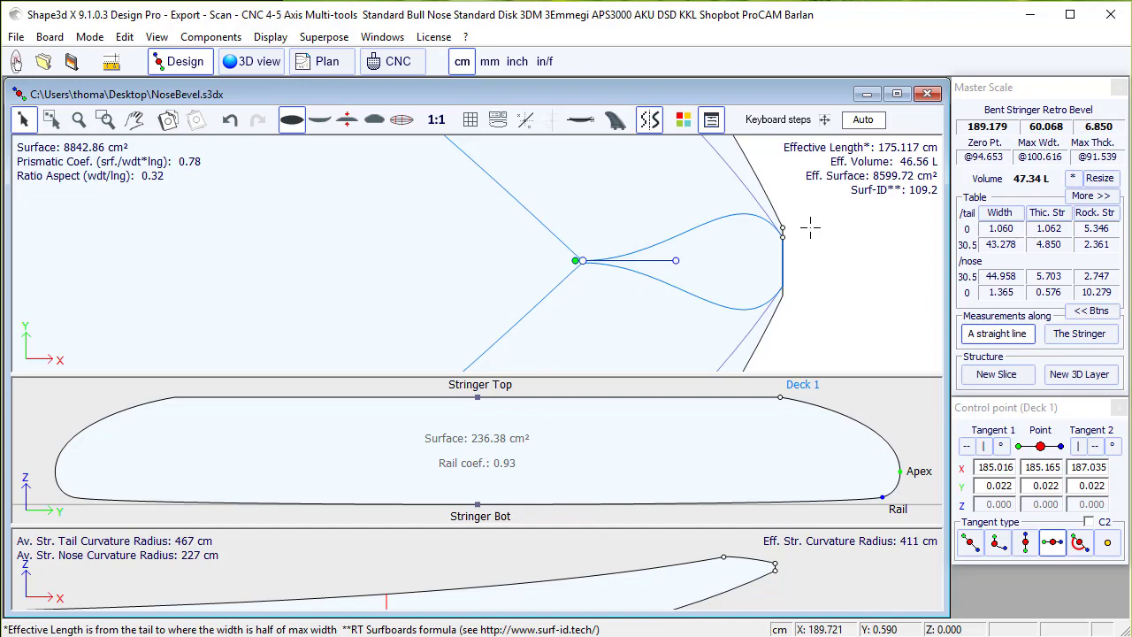
# Make the tangent of Deck 1's nose end point horizontal and lower that point to Y about 0.03 cm
pyautogui.click(783, 234)
pyautogui.click(1051, 542)
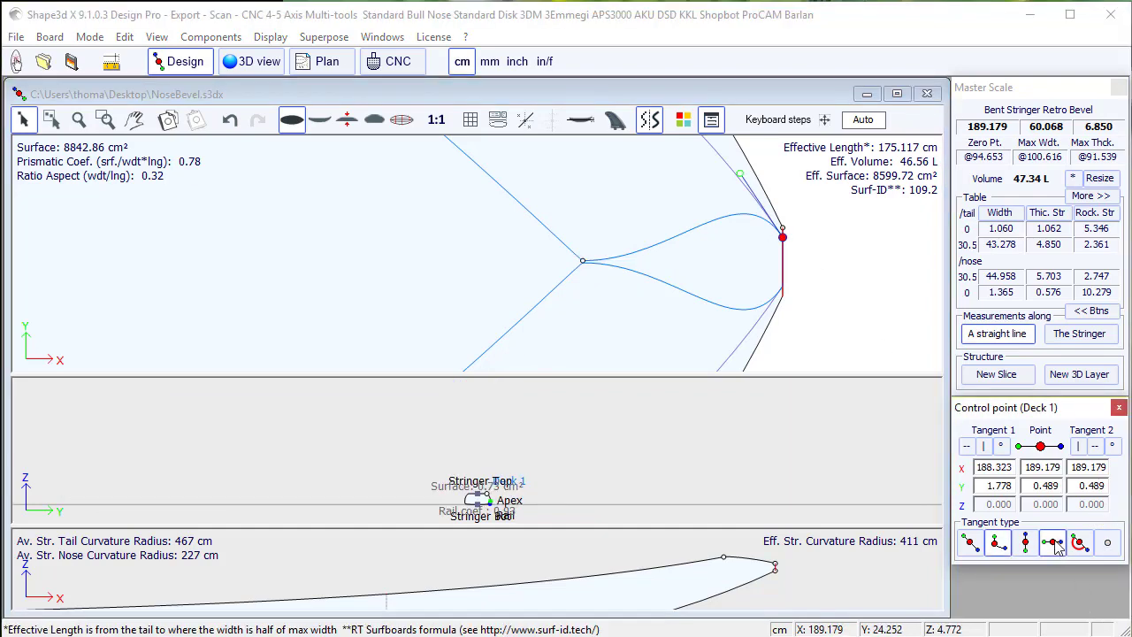
pyautogui.press('Down')
pyautogui.press('Down')
pyautogui.press('Down')
pyautogui.press('Down')
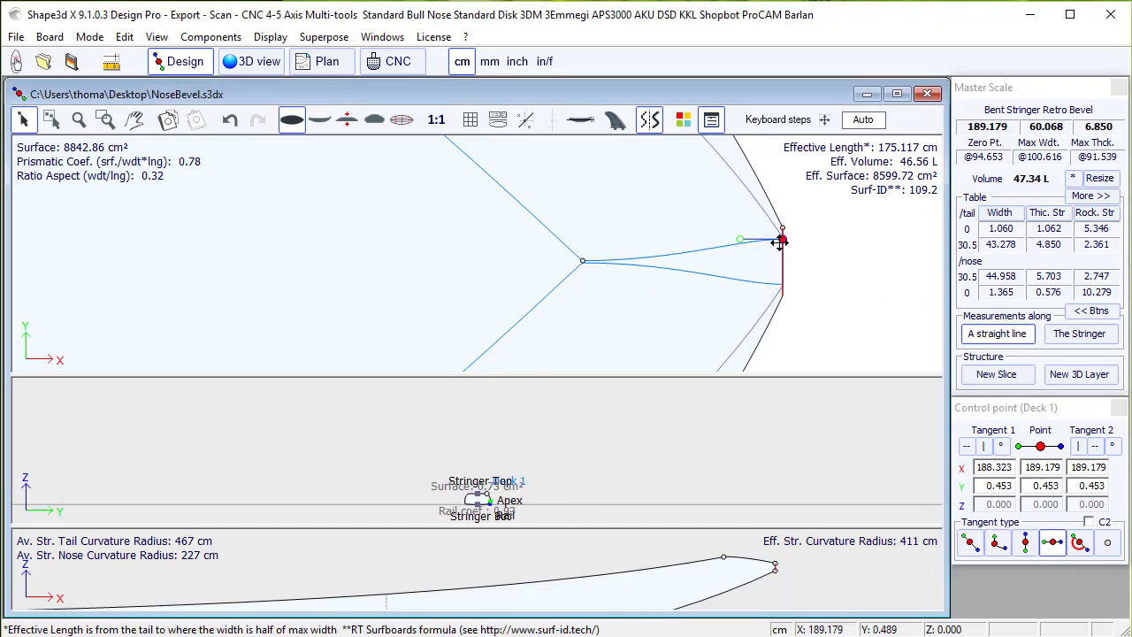
pyautogui.press('Down')
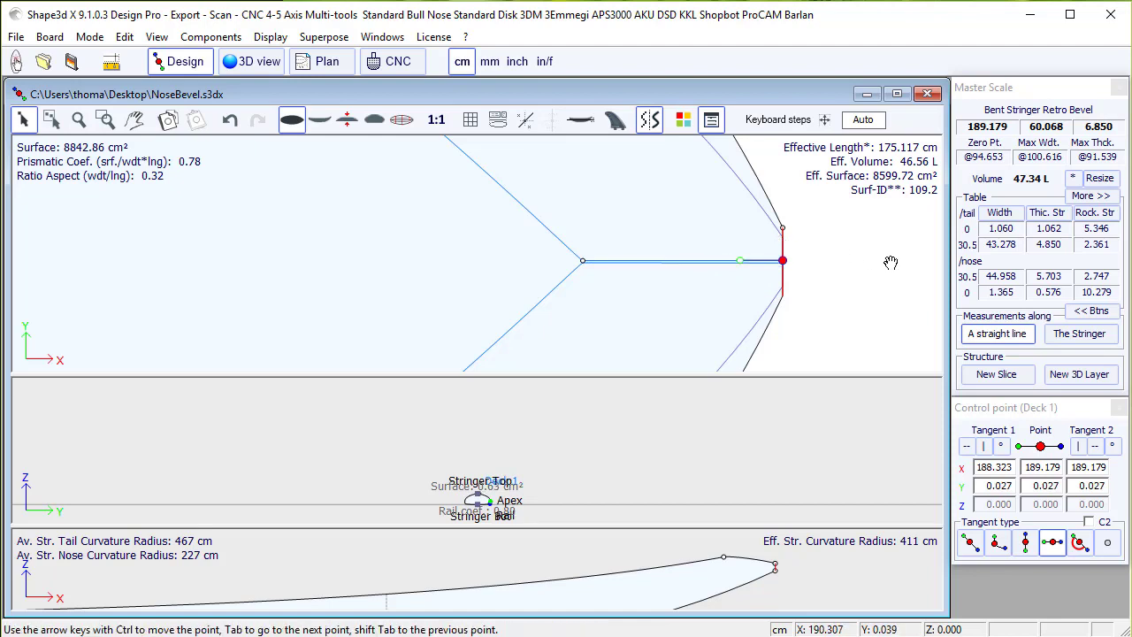
# Extend the nose-side tangent of the Deck 1 point on the nose slice to about X 177.44, Y 10.78 cm
pyautogui.scroll(-8, 889, 262)
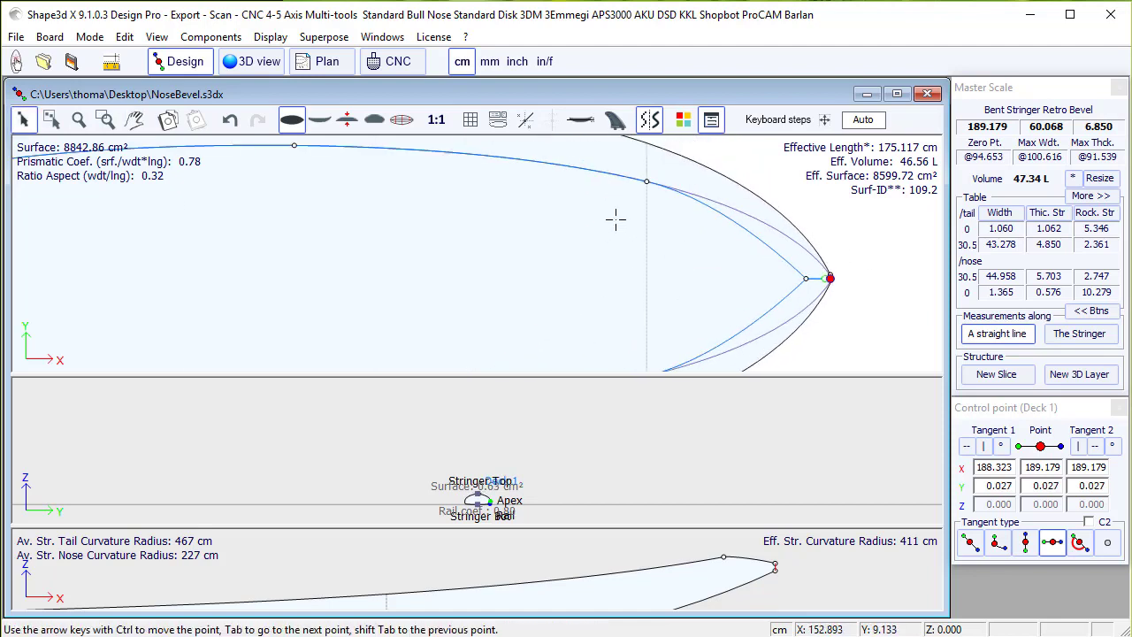
pyautogui.click(647, 182)
pyautogui.scroll(-1, 753, 288)
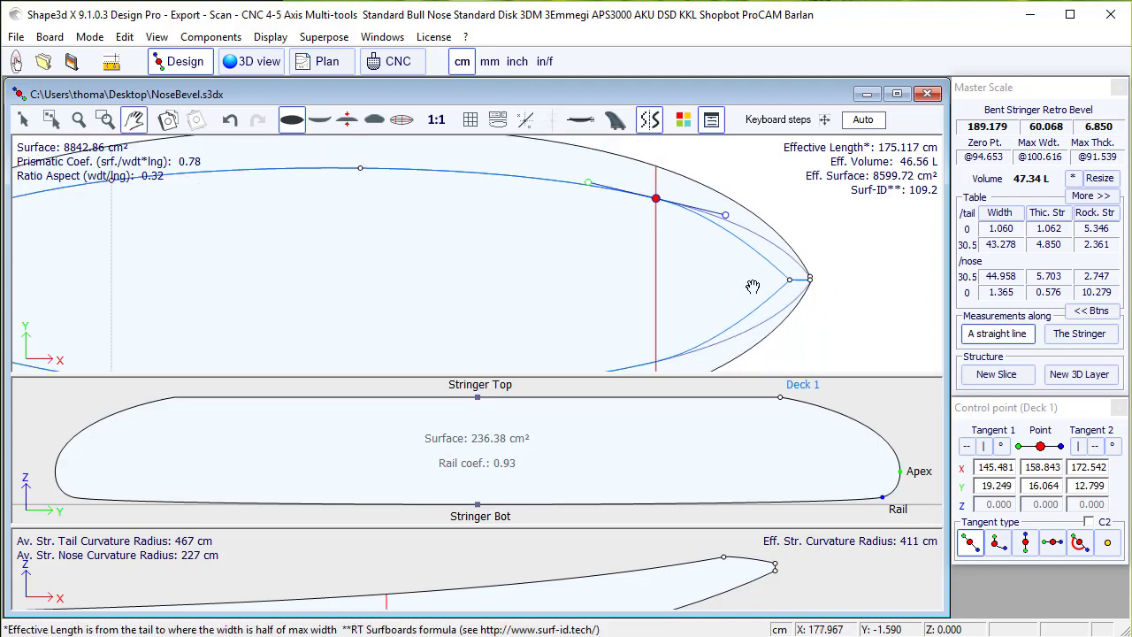
pyautogui.moveTo(724, 214); pyautogui.dragTo(750, 224)
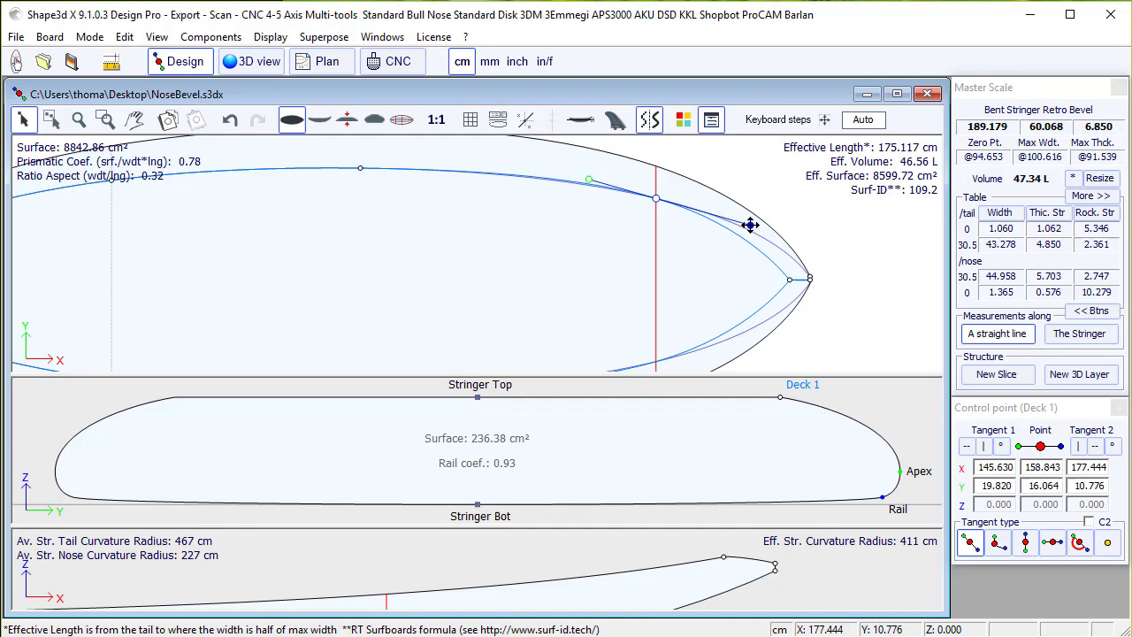
# Inspect the nose bevel from several angles in the 3D view with reflection rendering, and close the 3D view
pyautogui.click(851, 223)
pyautogui.scroll(-3, 844, 226)
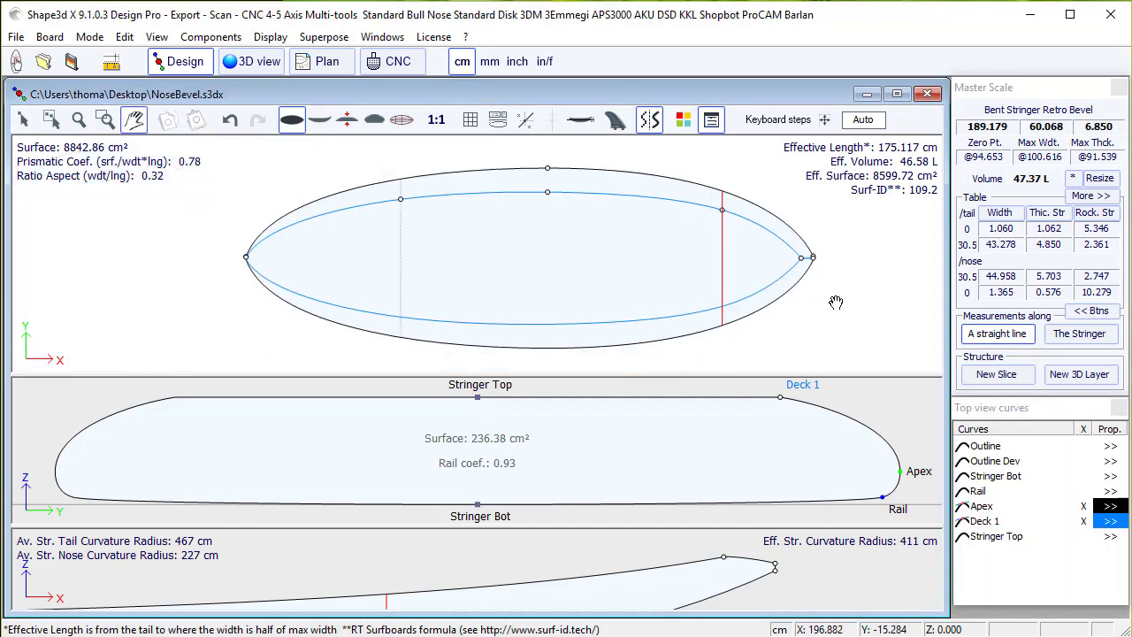
pyautogui.press('shift')
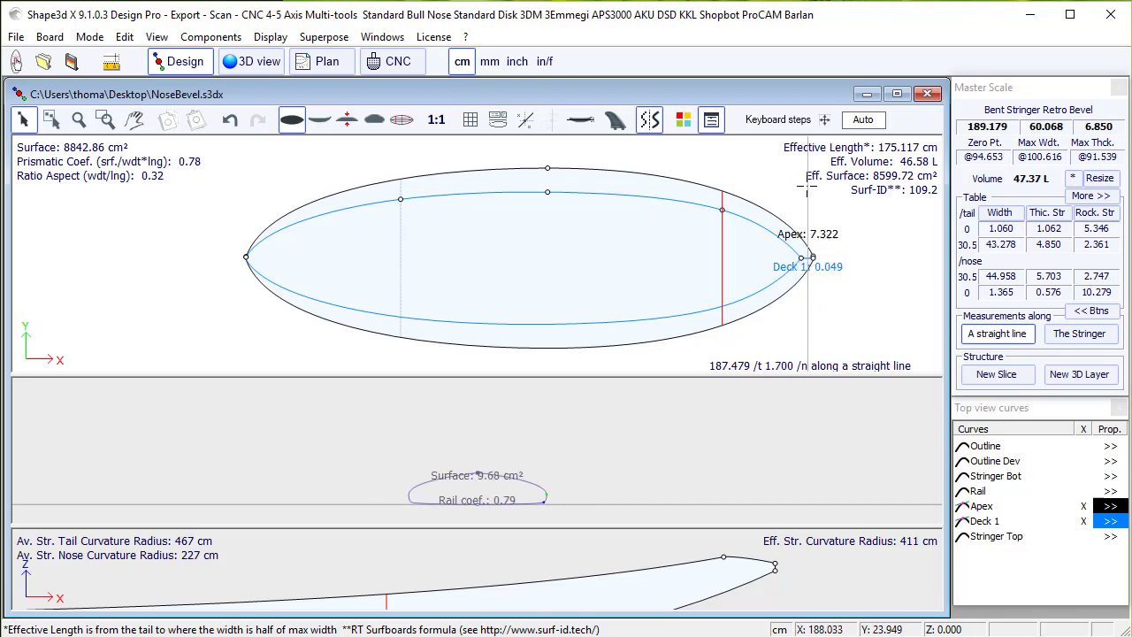
pyautogui.click(263, 63)
pyautogui.click(265, 66)
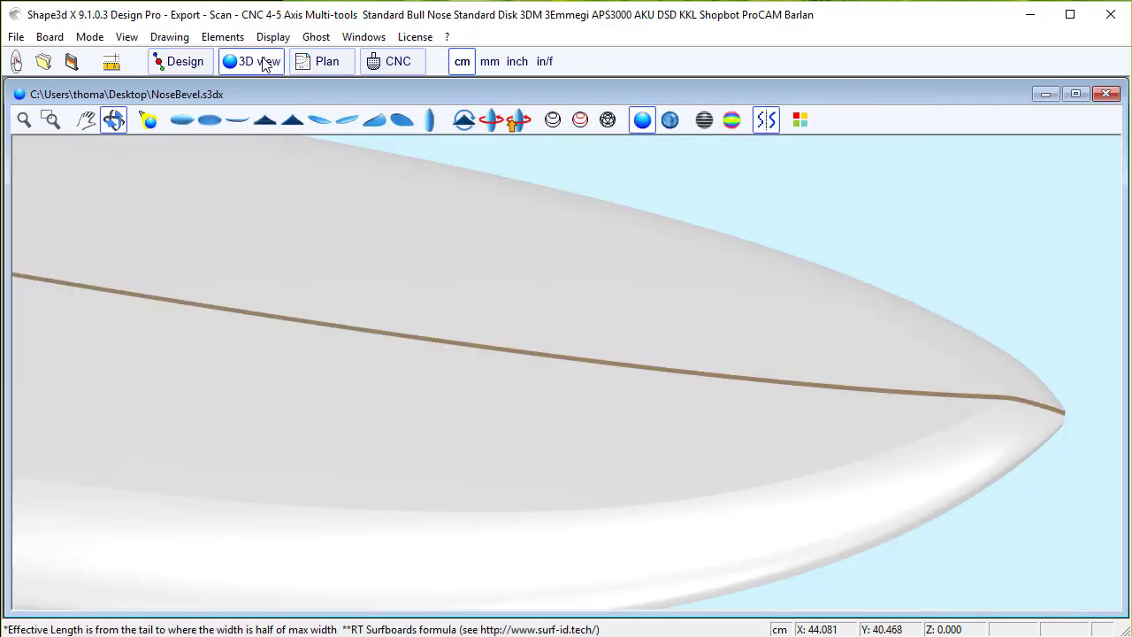
pyautogui.moveTo(960, 399); pyautogui.dragTo(791, 324)
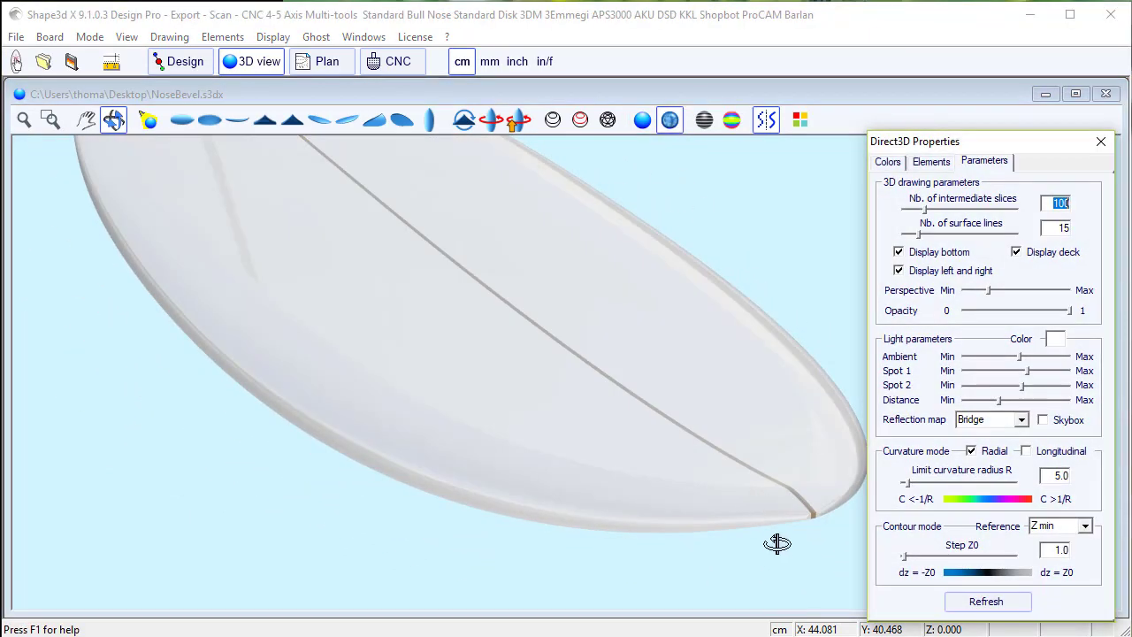
pyautogui.moveTo(775, 543); pyautogui.dragTo(799, 541)
pyautogui.click(1096, 143)
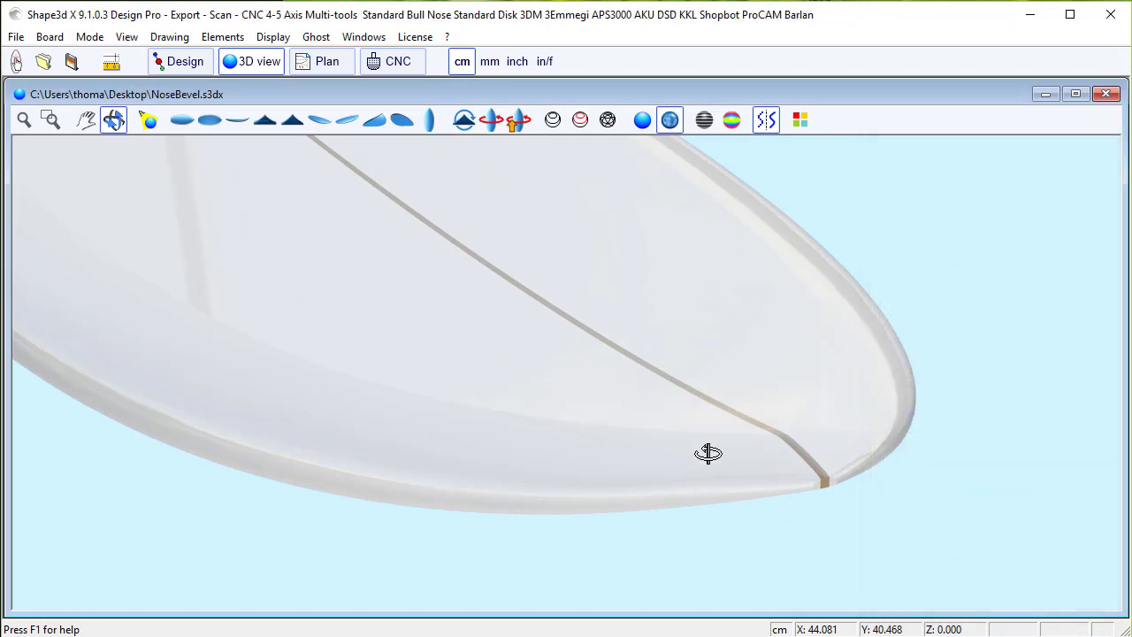
pyautogui.moveTo(707, 454); pyautogui.dragTo(801, 474)
pyautogui.click(1105, 94)
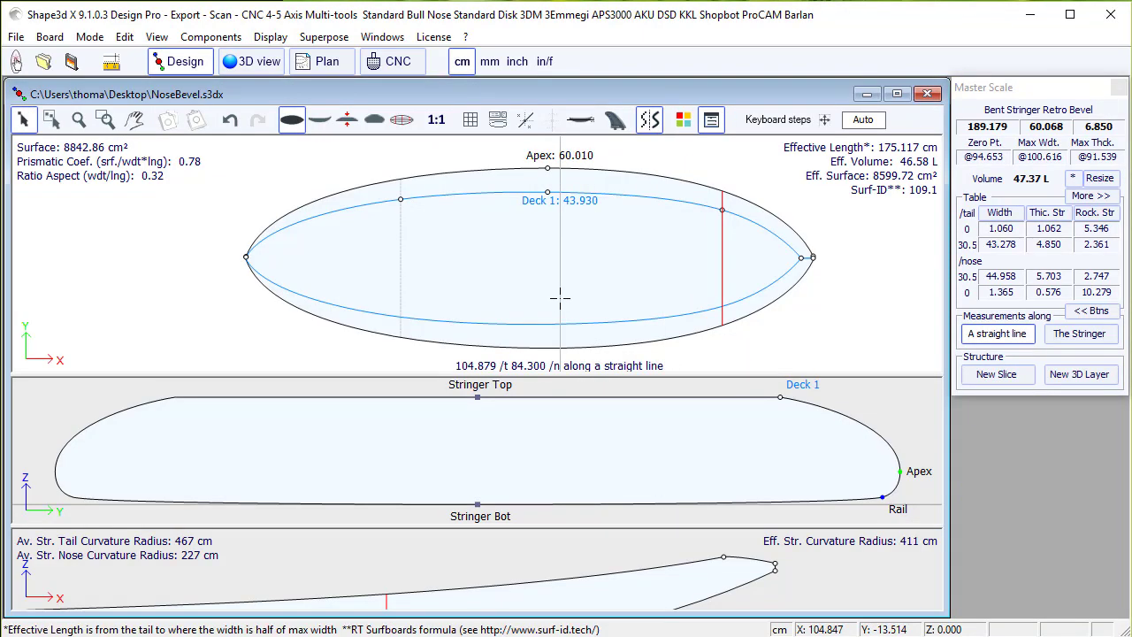
# Close the board without saving the changes and reopen the original NoseBevel.s3dx
pyautogui.click(926, 95)
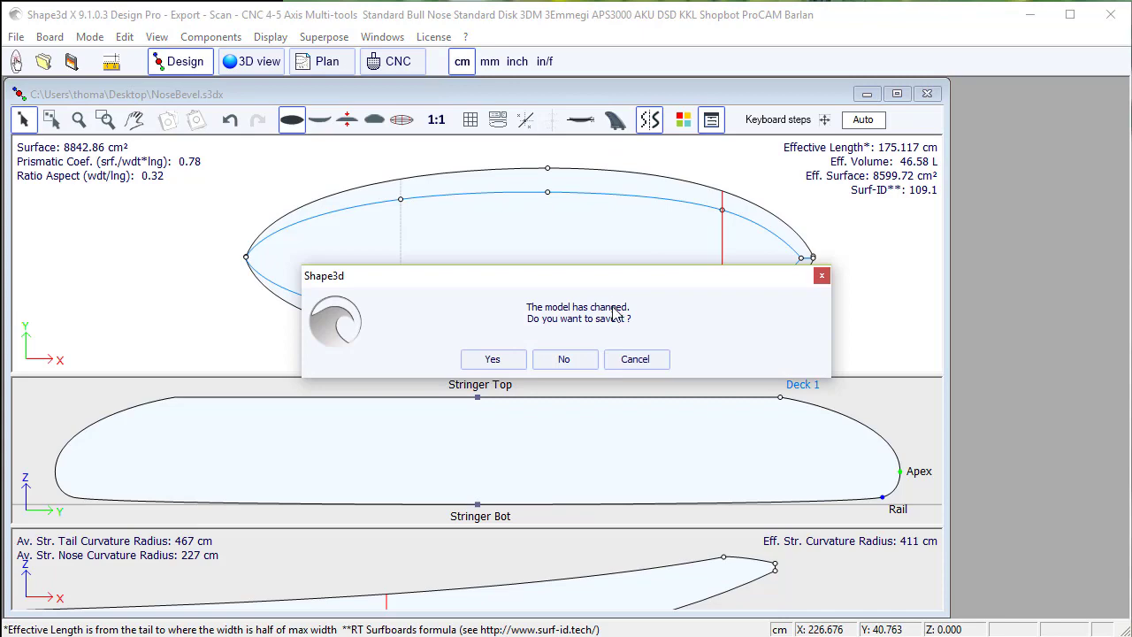
pyautogui.click(566, 359)
pyautogui.click(14, 36)
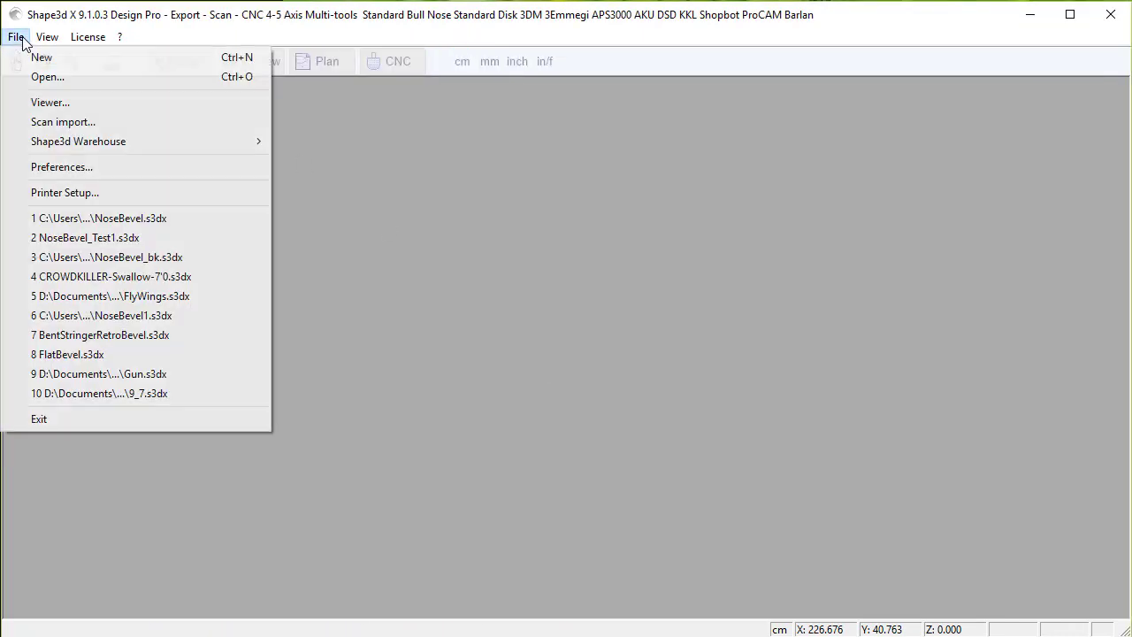
pyautogui.click(80, 218)
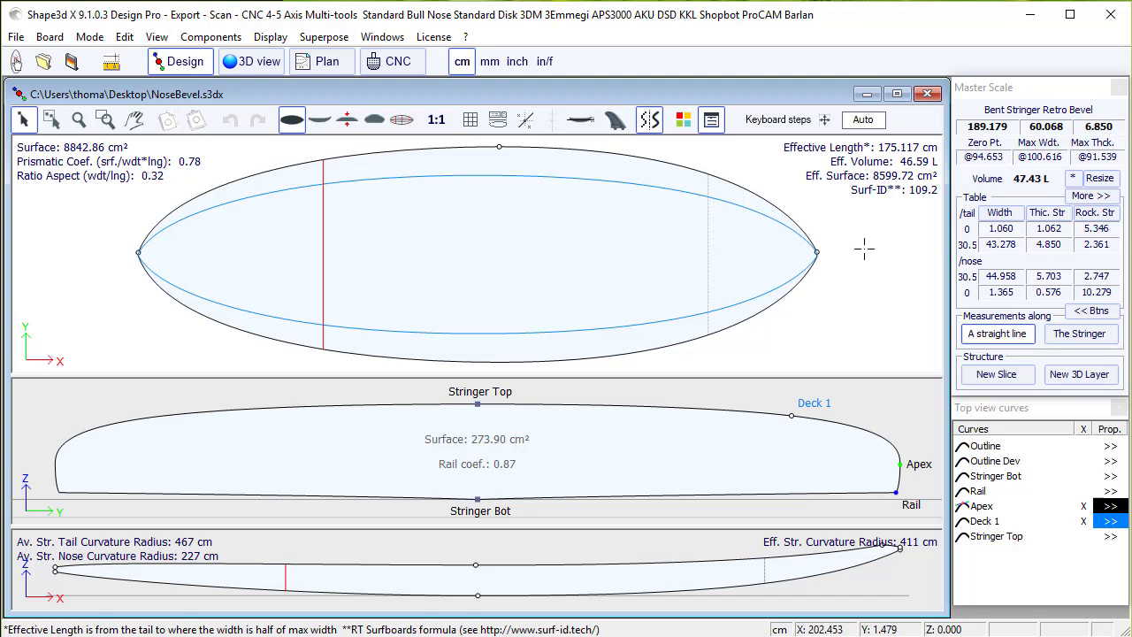
# Display the Stringer Top curve in red in the top view and make it editable
pyautogui.click(1006, 540)
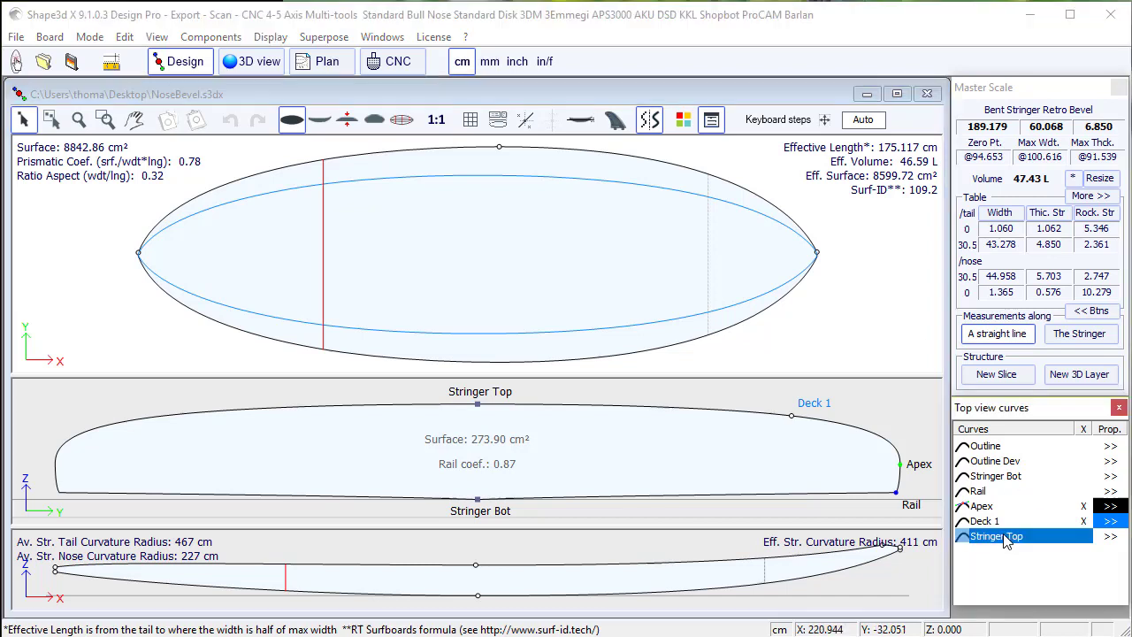
pyautogui.click(1109, 537)
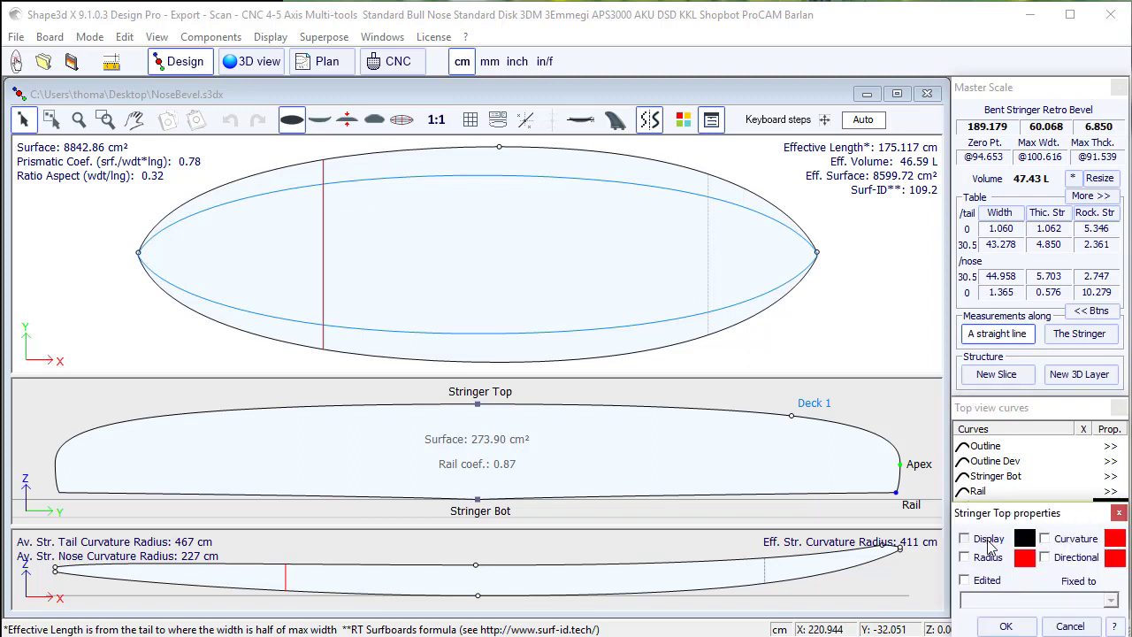
pyautogui.click(1024, 536)
pyautogui.click(959, 500)
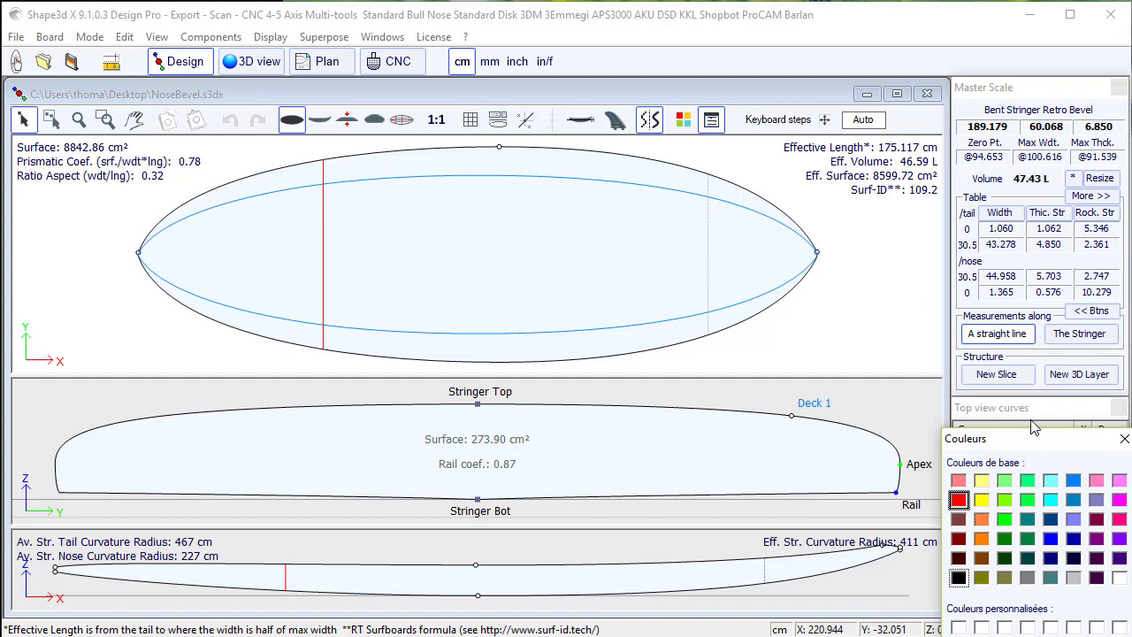
pyautogui.moveTo(1033, 426); pyautogui.dragTo(1033, 336)
pyautogui.click(990, 610)
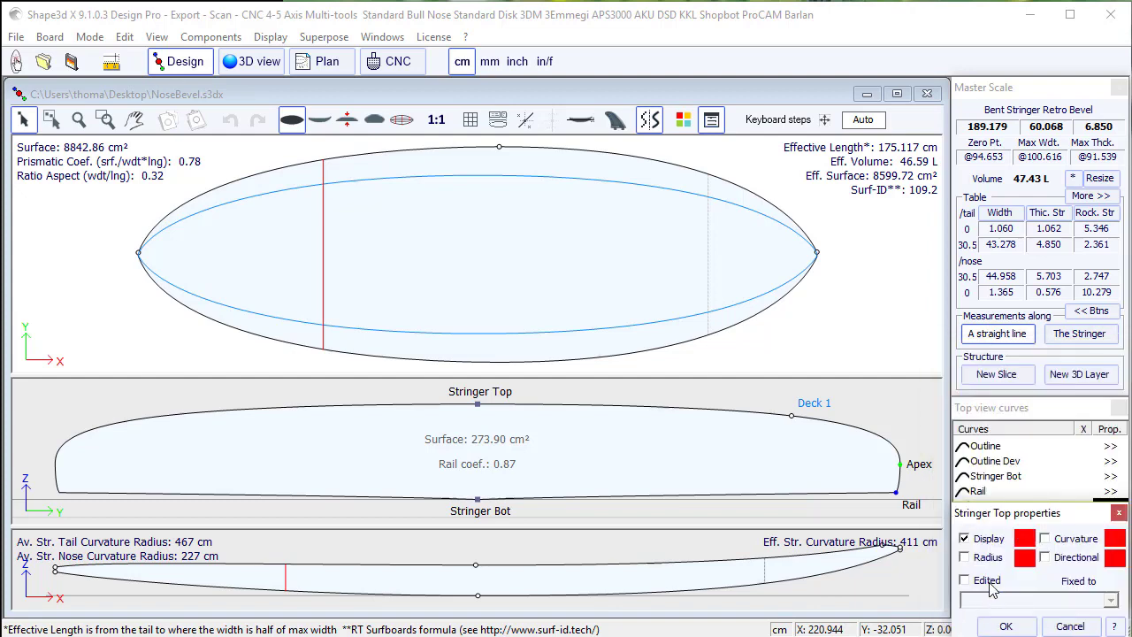
pyautogui.click(988, 582)
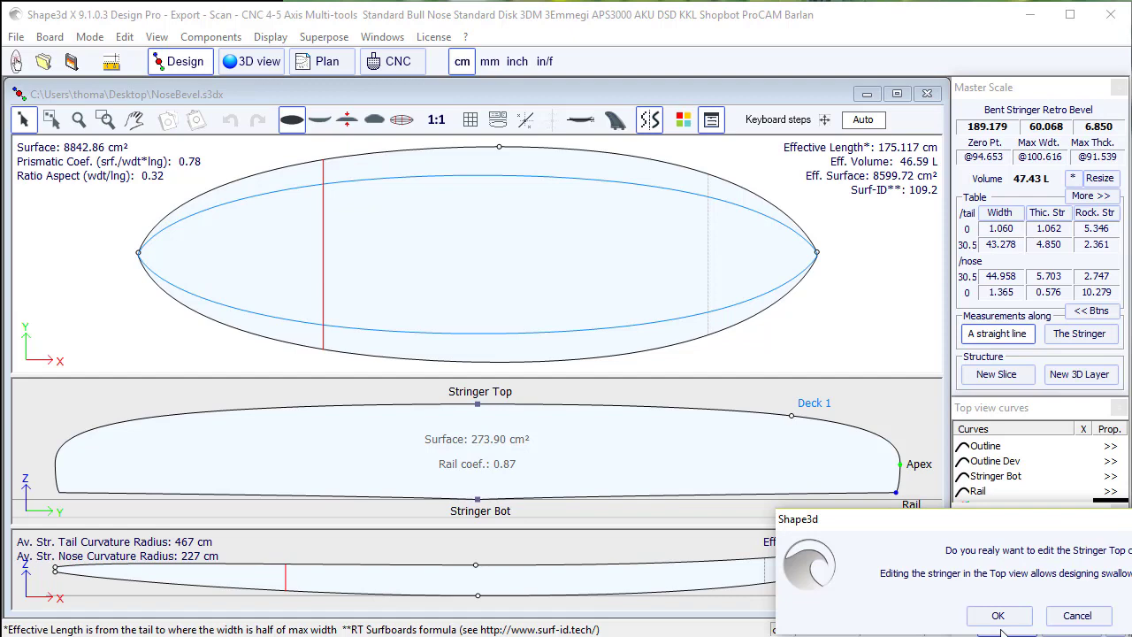
pyautogui.click(1005, 616)
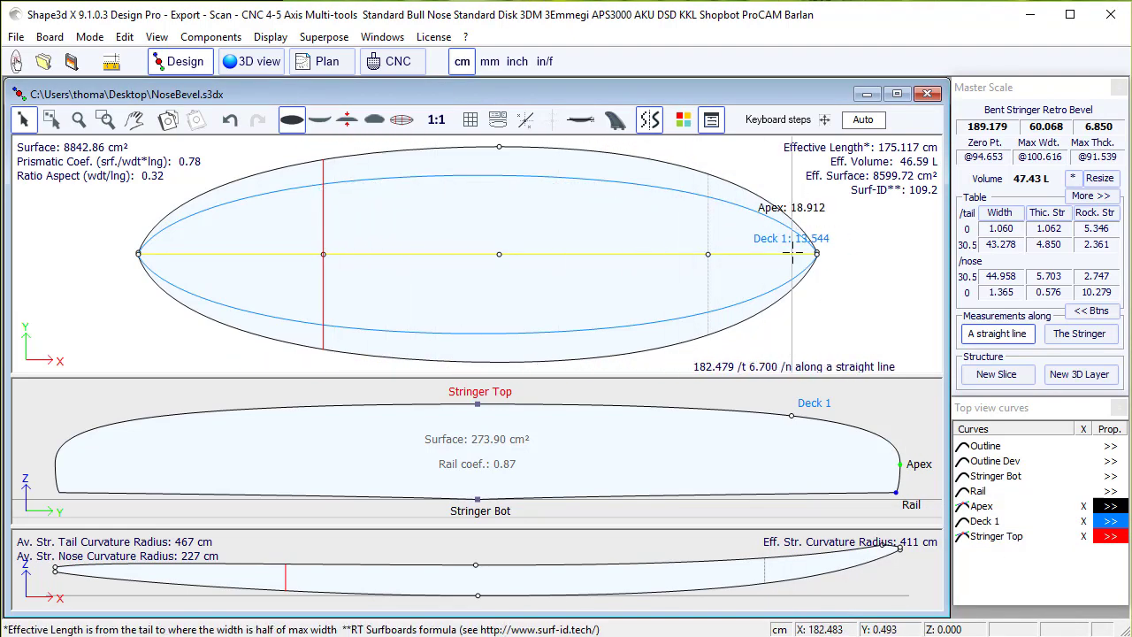
# Move the nose end point of the Stringer Top curve across the centreline to Y about -18.74 cm
pyautogui.click(709, 254)
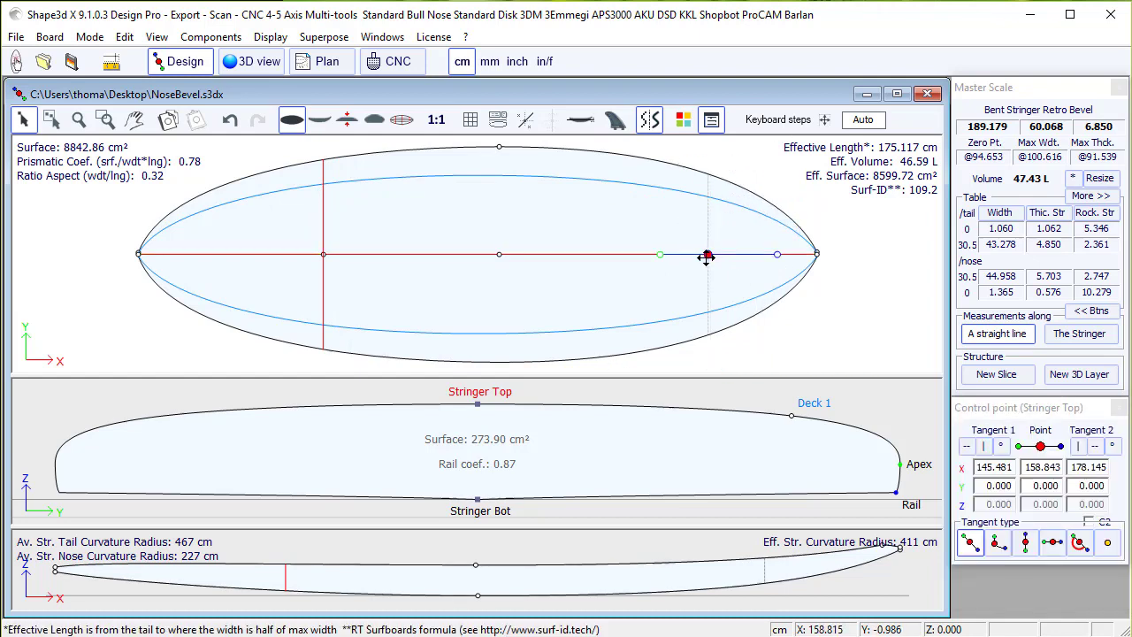
pyautogui.click(817, 254)
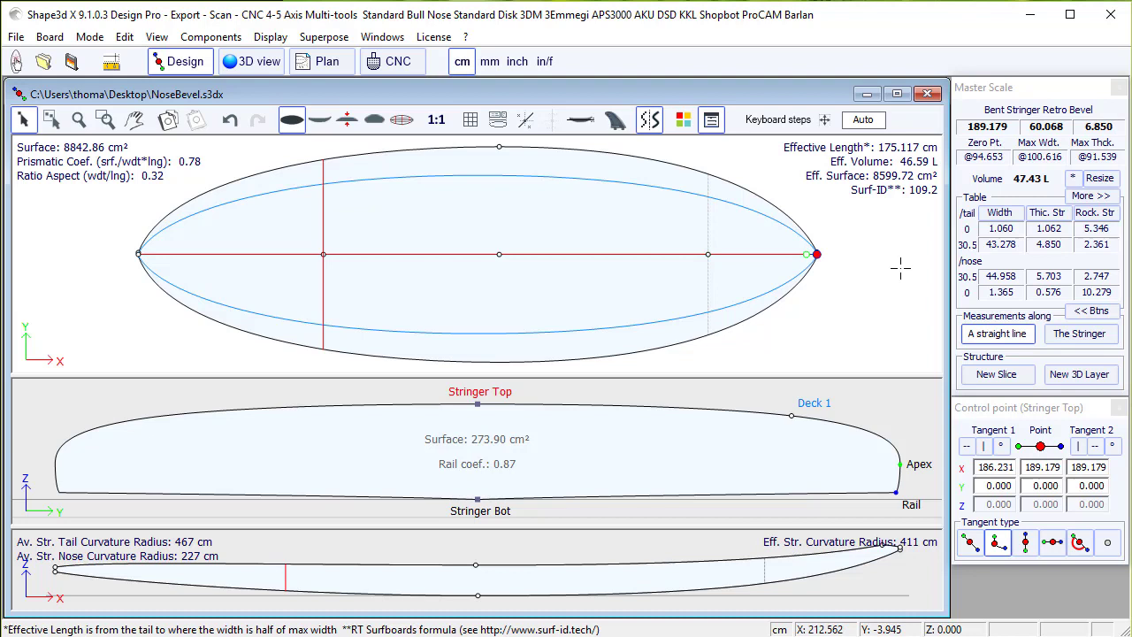
pyautogui.hotkey('ctrl', 'Down')
pyautogui.hotkey('ctrl', 'Down')
pyautogui.hotkey('ctrl', 'Down')
pyautogui.hotkey('ctrl', 'Down')
pyautogui.hotkey('ctrl', 'Down')
pyautogui.hotkey('ctrl', 'Down')
pyautogui.hotkey('ctrl', 'Down')
pyautogui.hotkey('ctrl', 'Down')
pyautogui.hotkey('ctrl', 'Down')
pyautogui.hotkey('ctrl', 'Down')
pyautogui.hotkey('ctrl', 'Down')
pyautogui.hotkey('ctrl', 'Down')
pyautogui.hotkey('ctrl', 'Down')
pyautogui.hotkey('ctrl', 'Down')
pyautogui.hotkey('ctrl', 'Down')
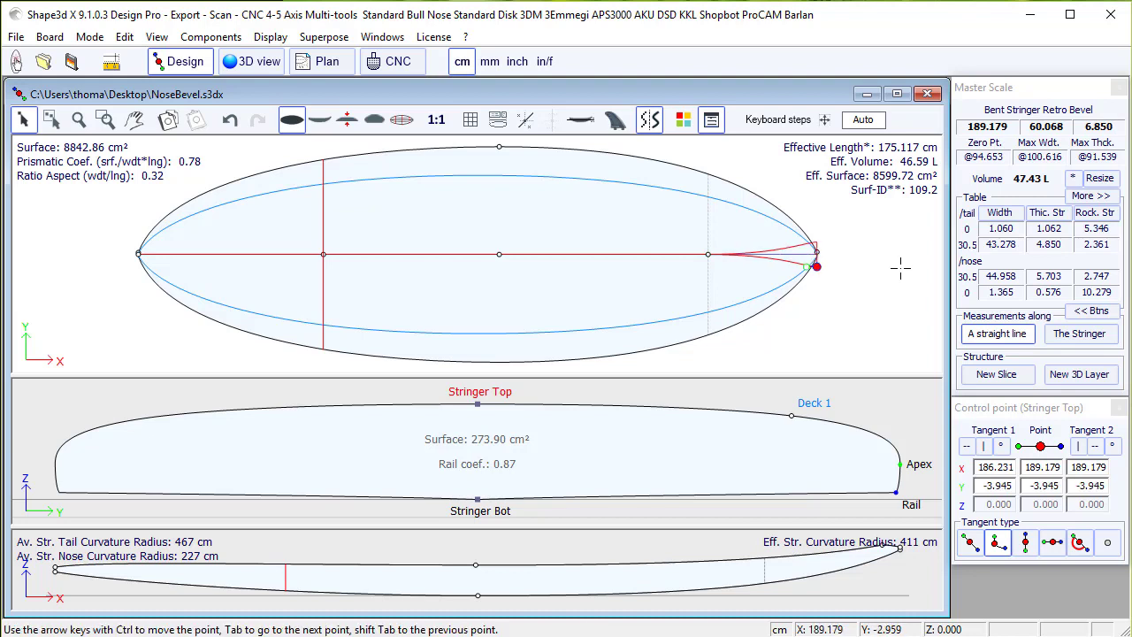
pyautogui.hotkey('ctrl', 'Down')
pyautogui.hotkey('ctrl', 'Down')
pyautogui.hotkey('ctrl', 'Down')
pyautogui.hotkey('ctrl', 'Down')
pyautogui.hotkey('ctrl', 'Down')
pyautogui.hotkey('ctrl', 'Down')
pyautogui.hotkey('ctrl', 'Down')
pyautogui.hotkey('ctrl', 'Down')
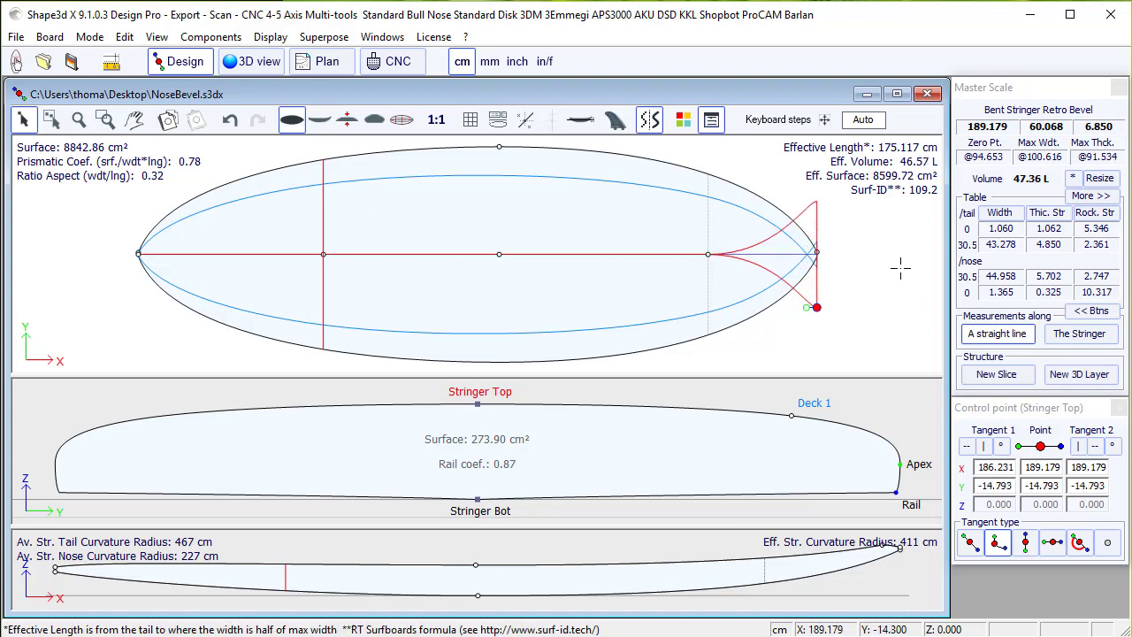
pyautogui.hotkey('ctrl', 'Down')
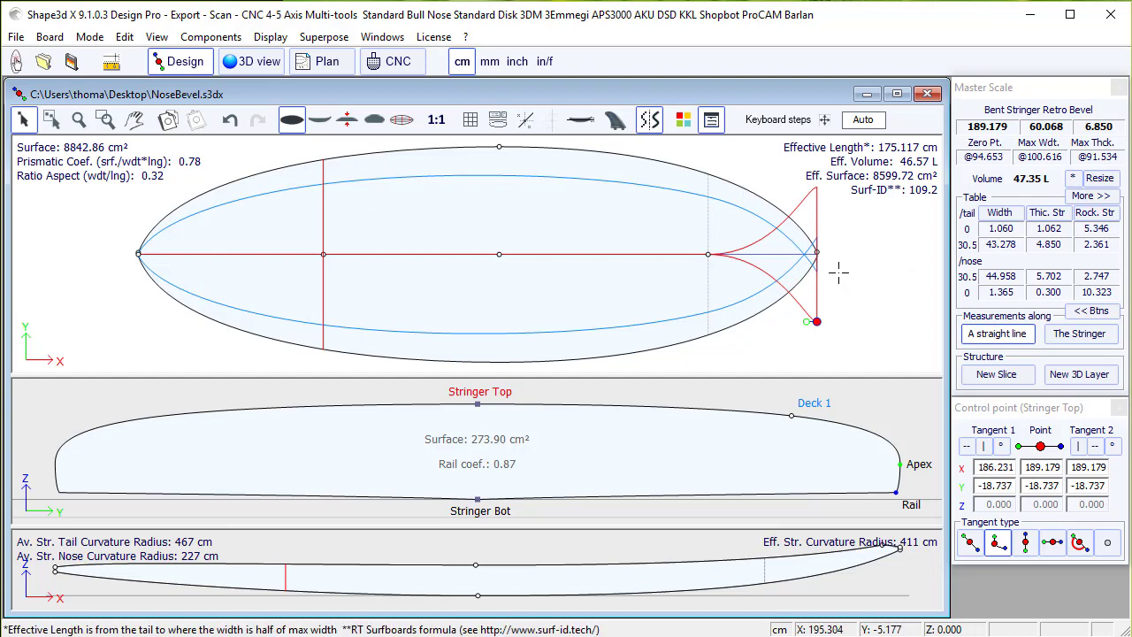
# Lower the Stringer Top nose point to Y about -24.16 cm and angle its tangent to about X 187.17, Y -19.23 cm
pyautogui.moveTo(806, 321); pyautogui.dragTo(805, 299)
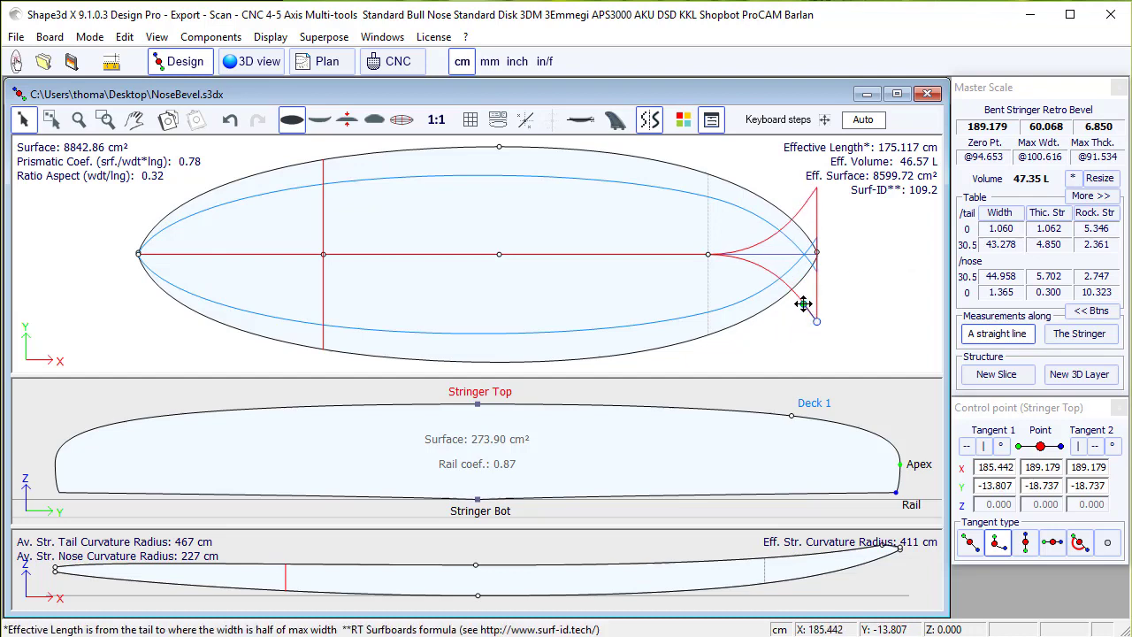
pyautogui.moveTo(806, 306)
pyautogui.mouseDown()
pyautogui.moveTo(800, 325)
pyautogui.moveTo(809, 324)
pyautogui.mouseUp()
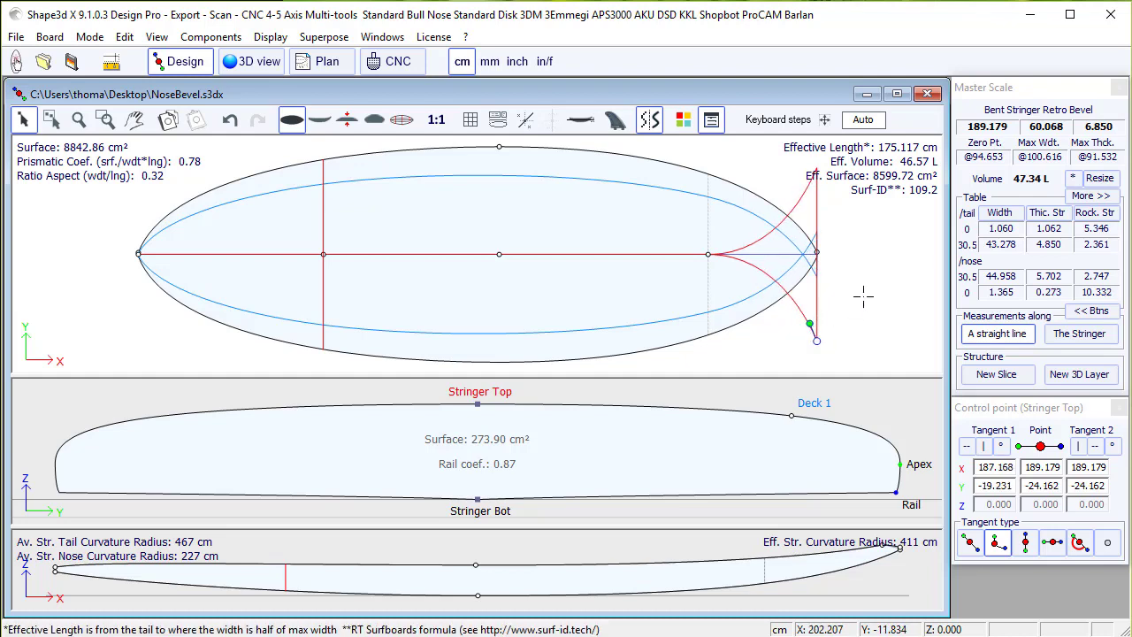
pyautogui.click(827, 281)
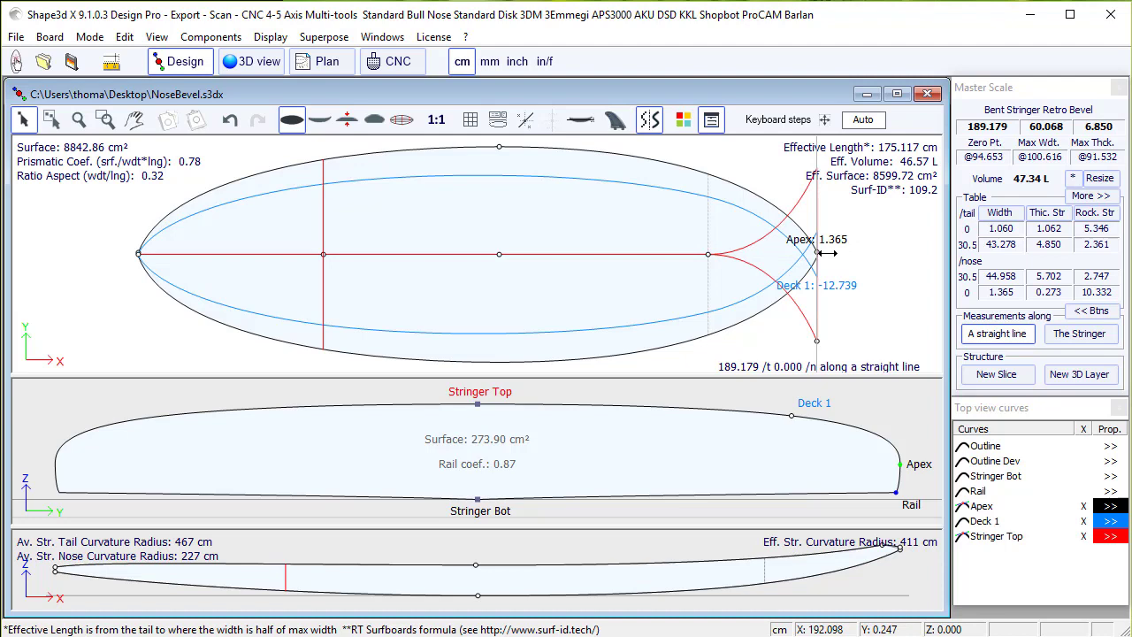
# Examine the nose-end slice at X 189.179 cm close up, including its apex point and the deck curve around the centreline
pyautogui.click(818, 254)
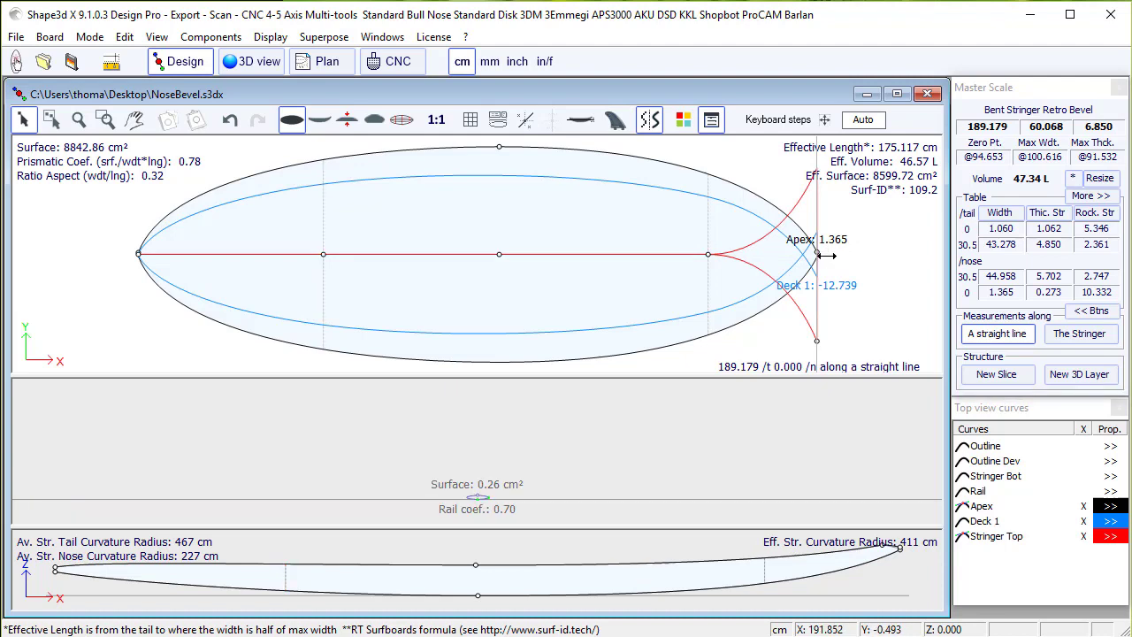
pyautogui.scroll(-4, 821, 452)
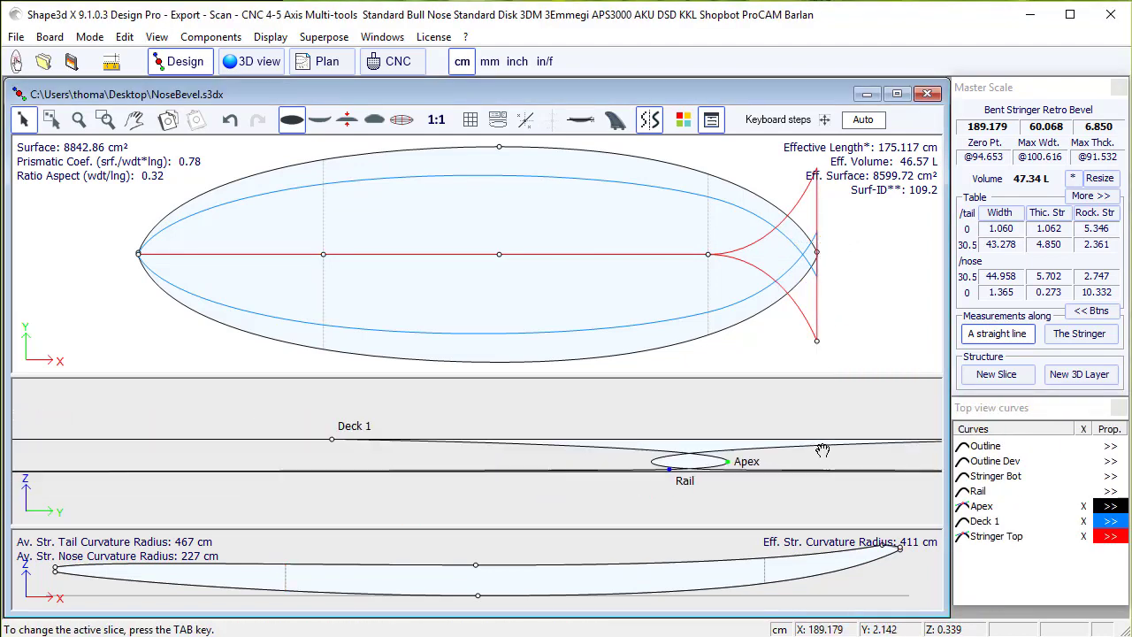
pyautogui.scroll(6, 702, 495)
pyautogui.scroll(3, 610, 409)
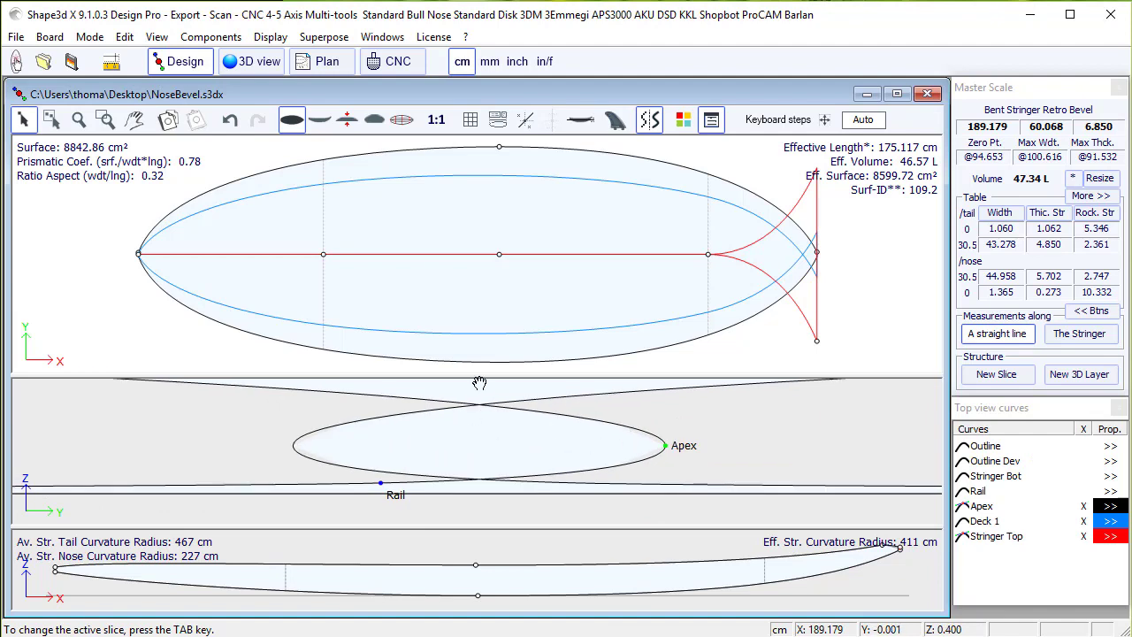
pyautogui.moveTo(476, 471); pyautogui.dragTo(475, 491)
pyautogui.click(662, 464)
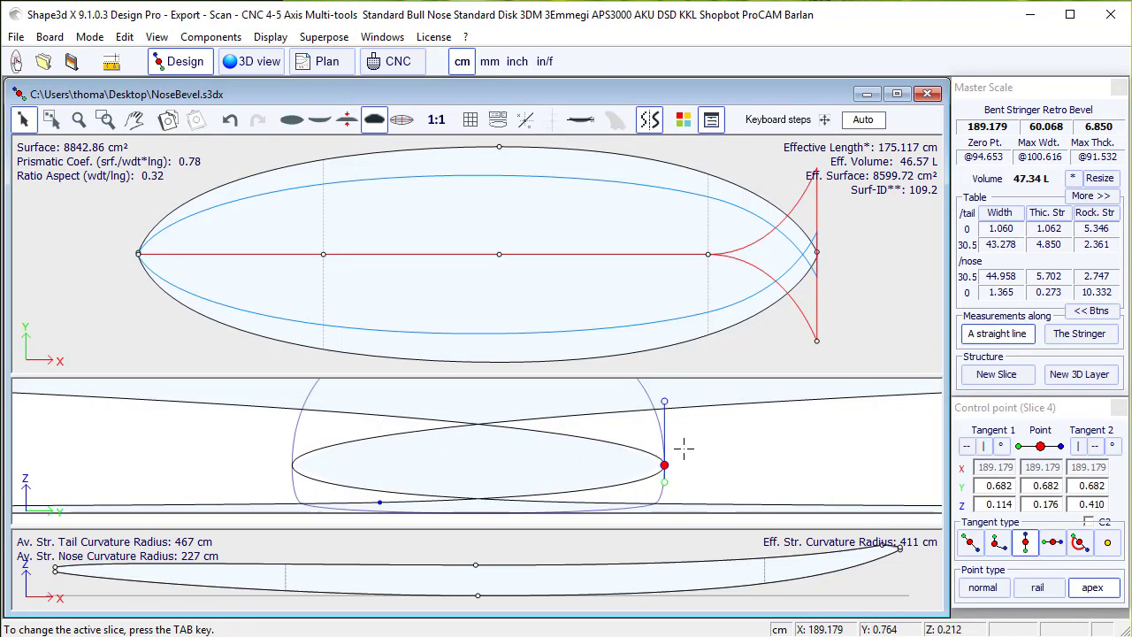
pyautogui.scroll(-10, 770, 450)
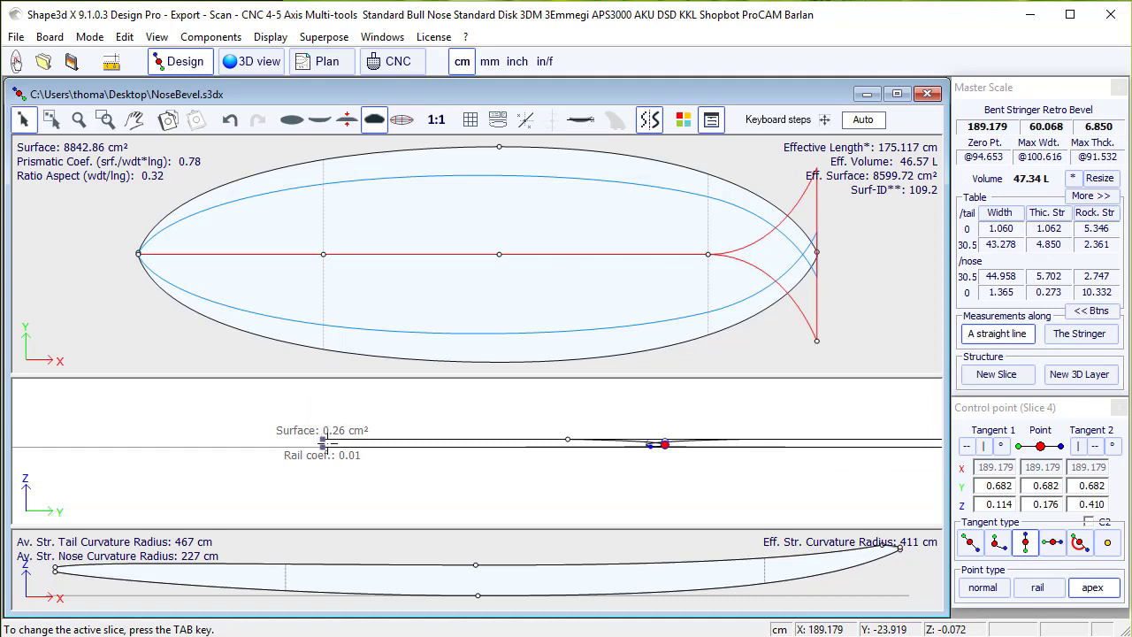
pyautogui.scroll(4, 327, 443)
pyautogui.moveTo(541, 465); pyautogui.dragTo(315, 453)
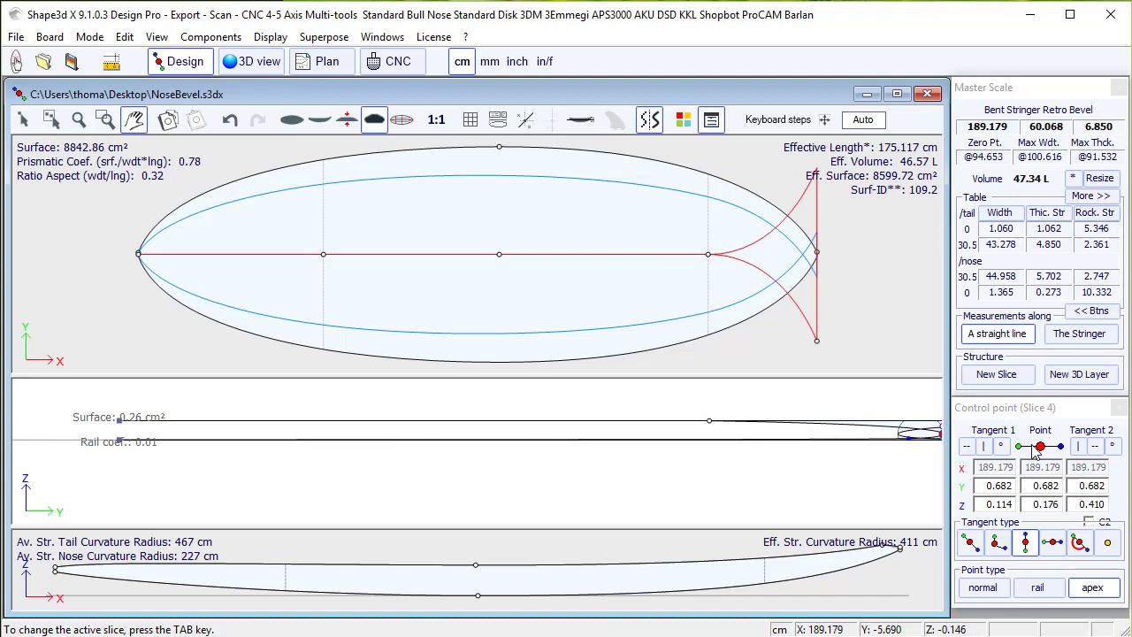
pyautogui.moveTo(850, 454); pyautogui.dragTo(526, 465)
pyautogui.scroll(5, 576, 439)
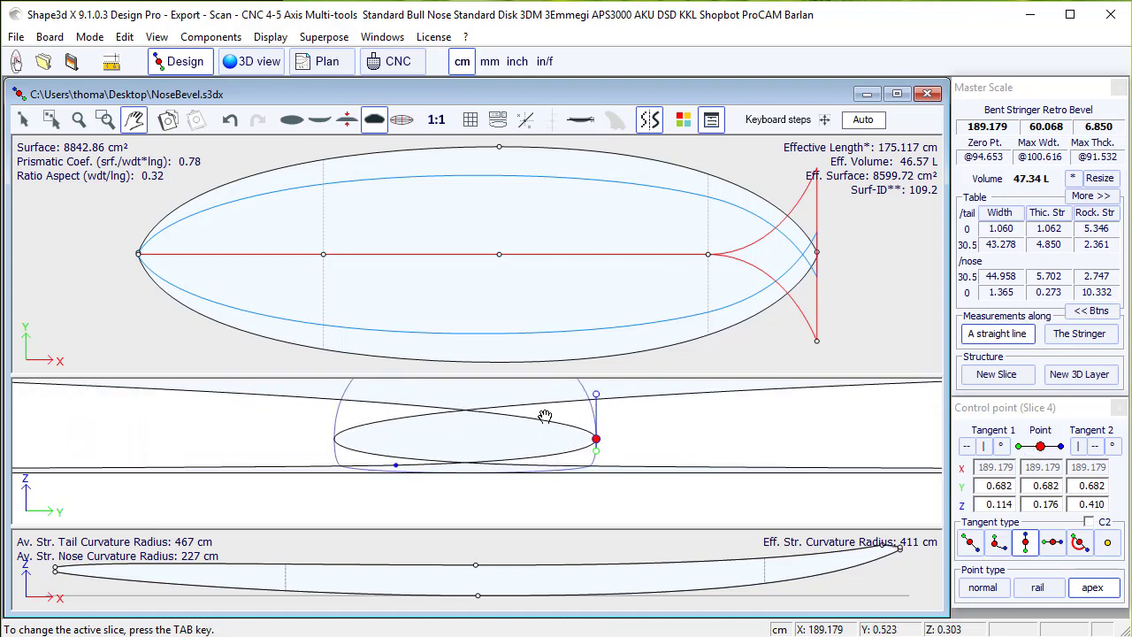
pyautogui.scroll(-2, 523, 492)
pyautogui.scroll(2, 535, 472)
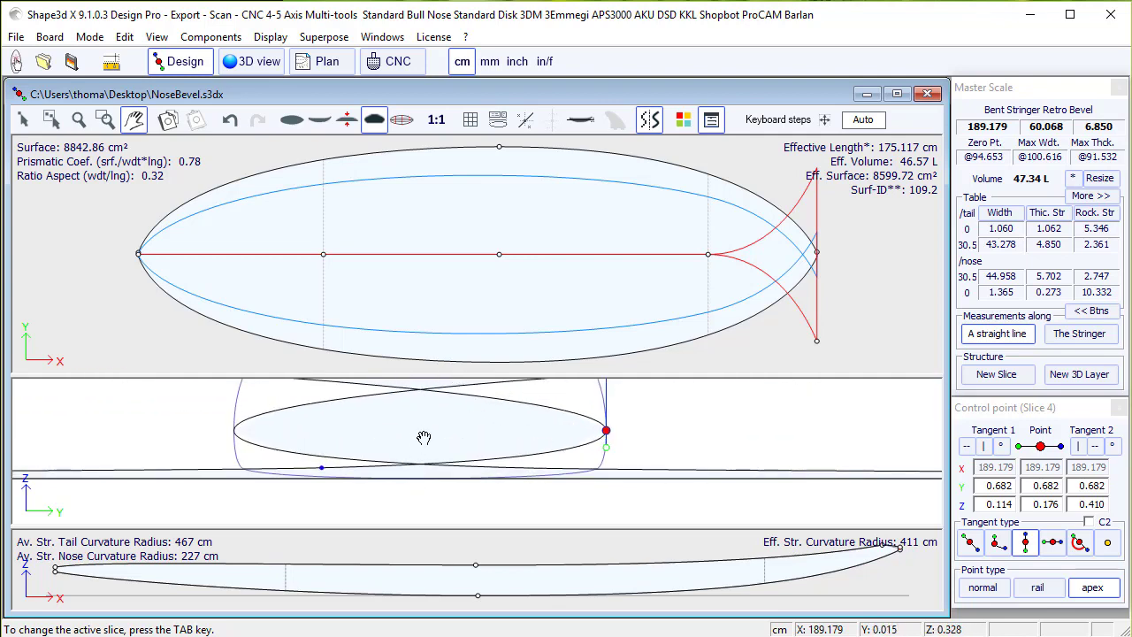
pyautogui.scroll(-5, 632, 491)
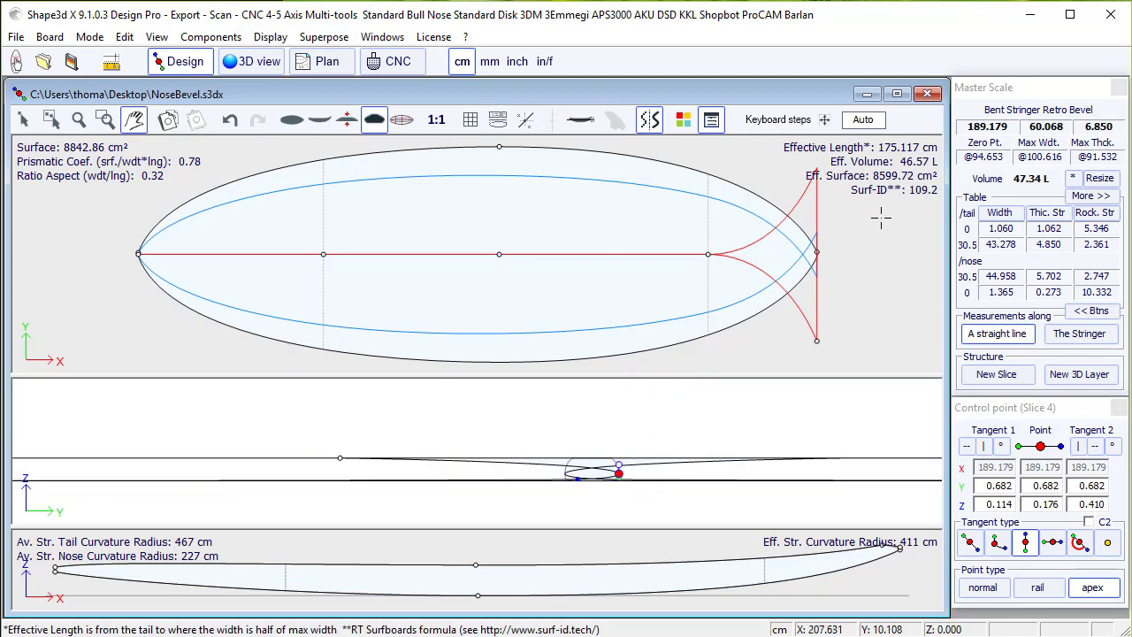
# Make the nose slice at X 158.843 cm active, view its whole section, and return to the top view curves
pyautogui.click(881, 217)
pyautogui.click(701, 221)
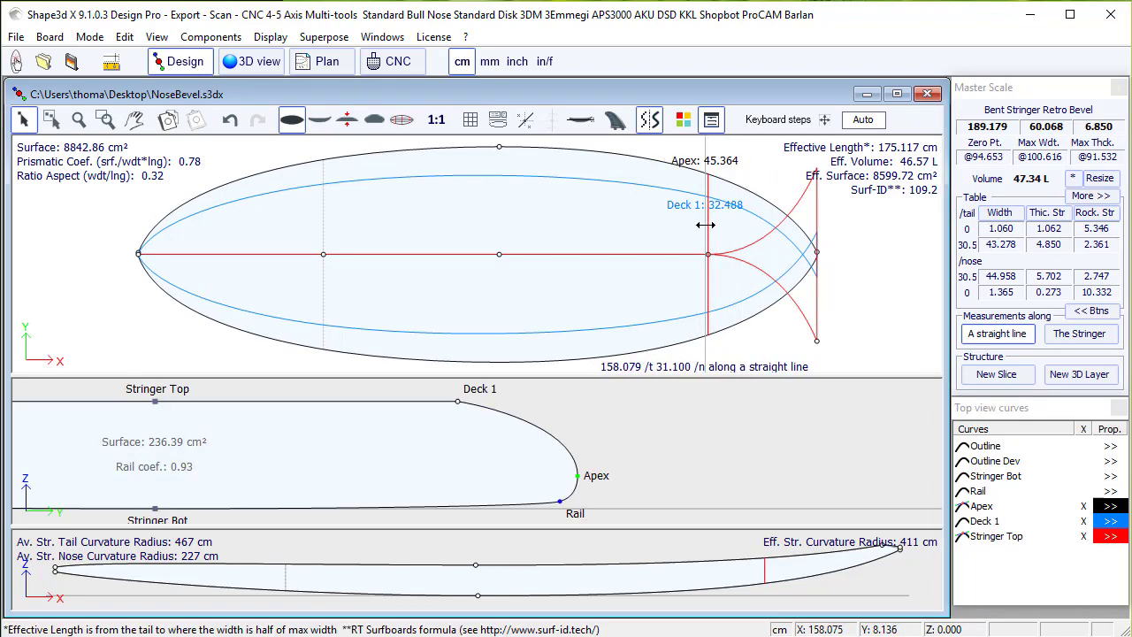
pyautogui.click(715, 427)
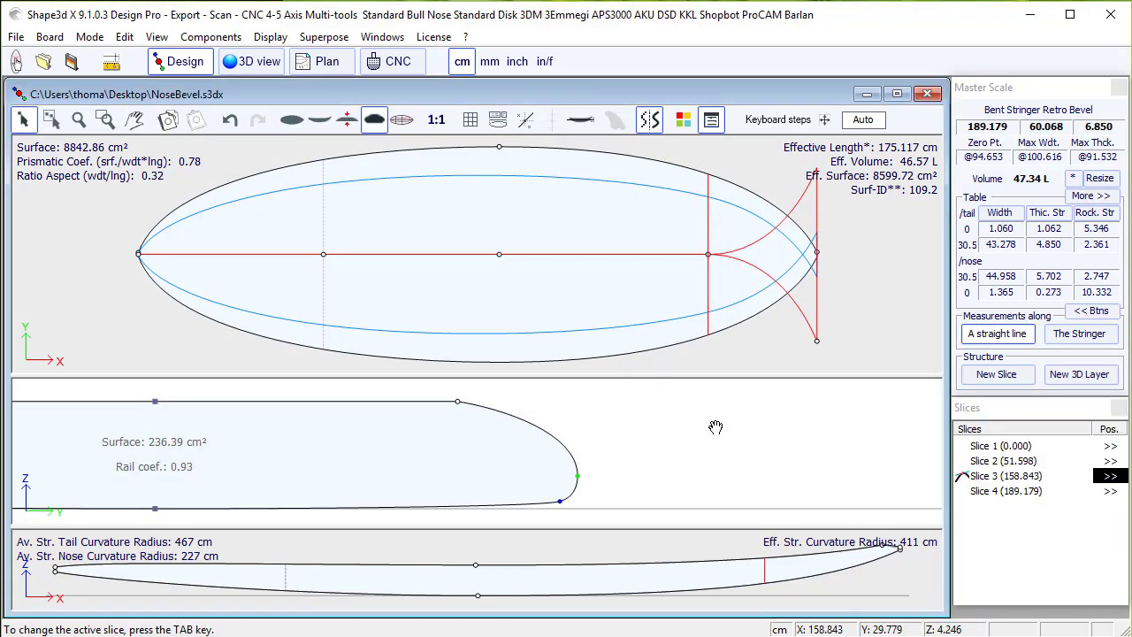
pyautogui.click(762, 213)
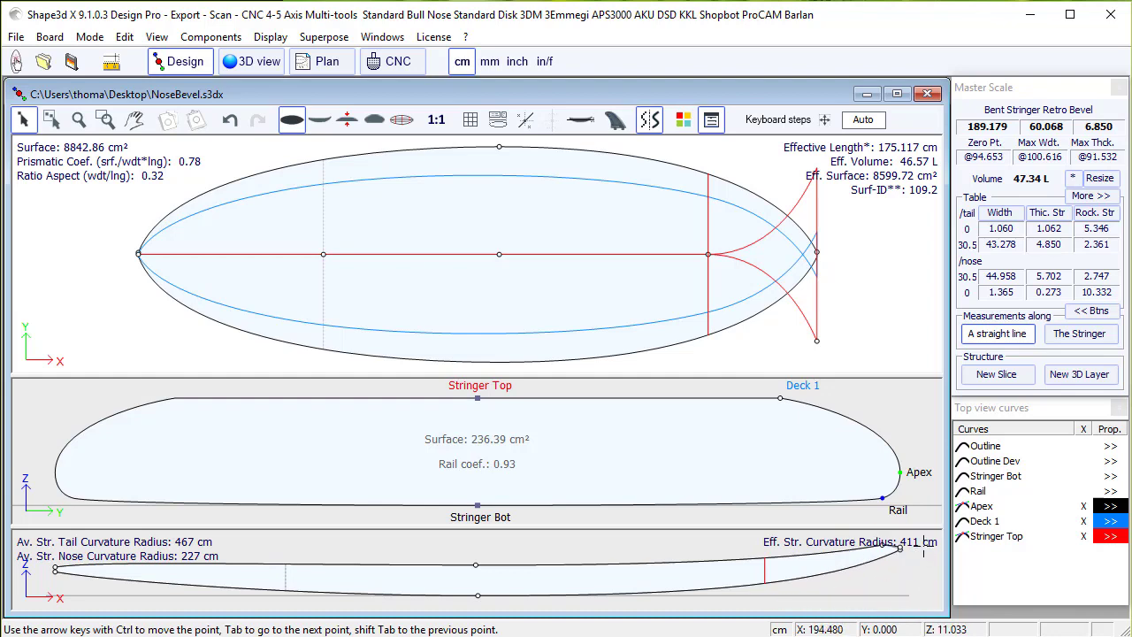
# Raise the nose end point of the Stringer Top curve in the side view to thicken the nose tip to about 0.91 cm
pyautogui.click(859, 526)
pyautogui.scroll(2, 900, 541)
pyautogui.moveTo(902, 540); pyautogui.dragTo(746, 541)
pyautogui.scroll(2, 801, 537)
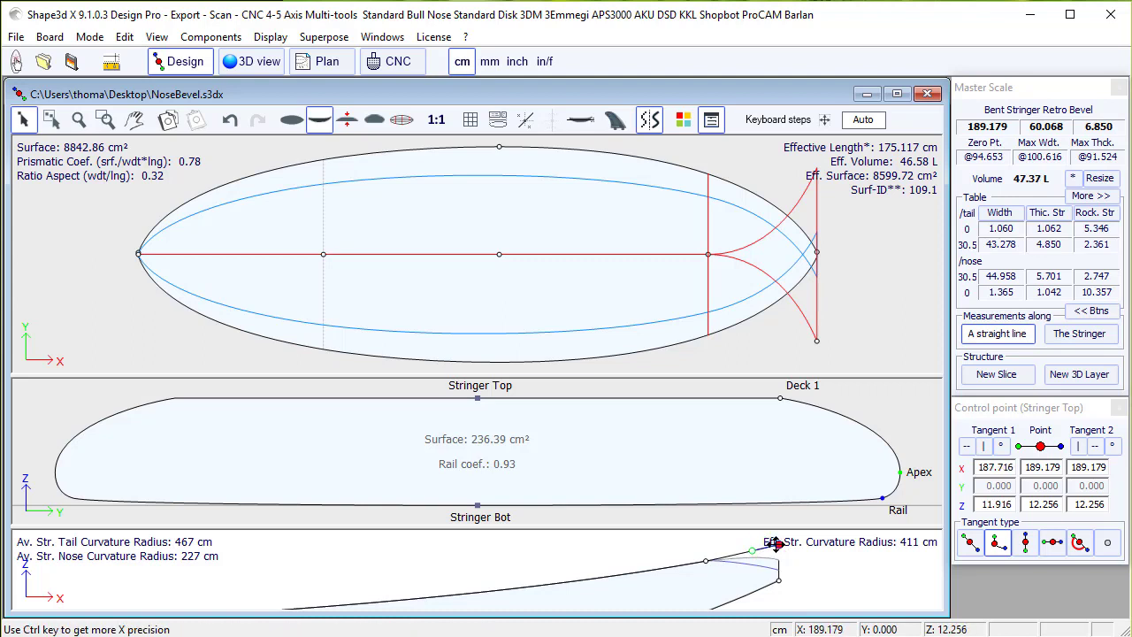
pyautogui.click(774, 548)
pyautogui.moveTo(752, 554); pyautogui.dragTo(777, 551)
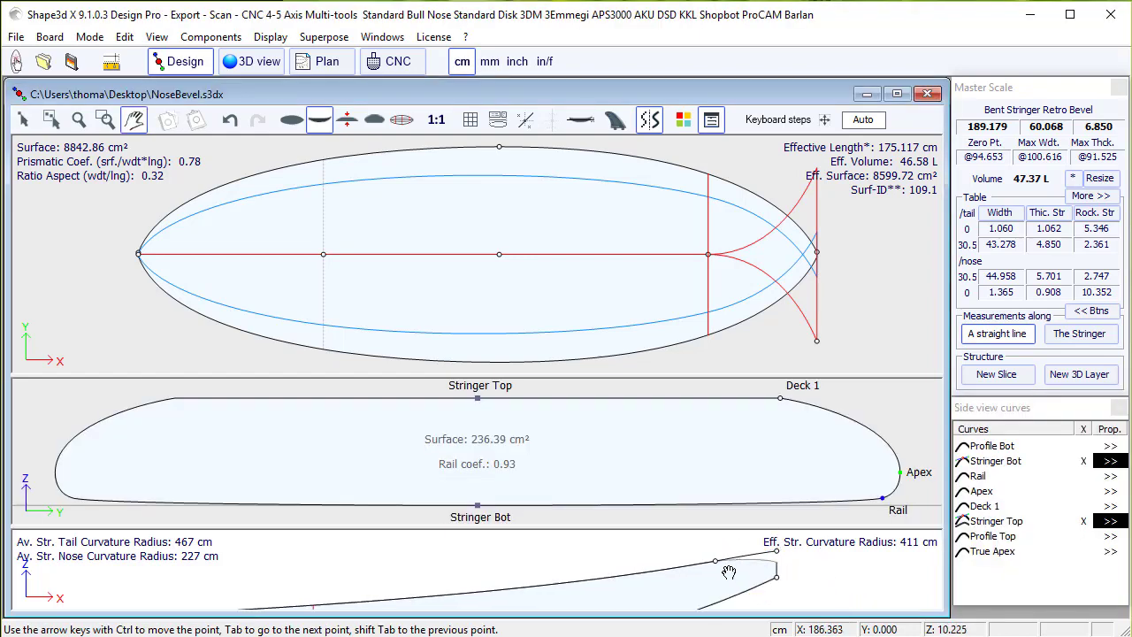
pyautogui.scroll(-5, 831, 571)
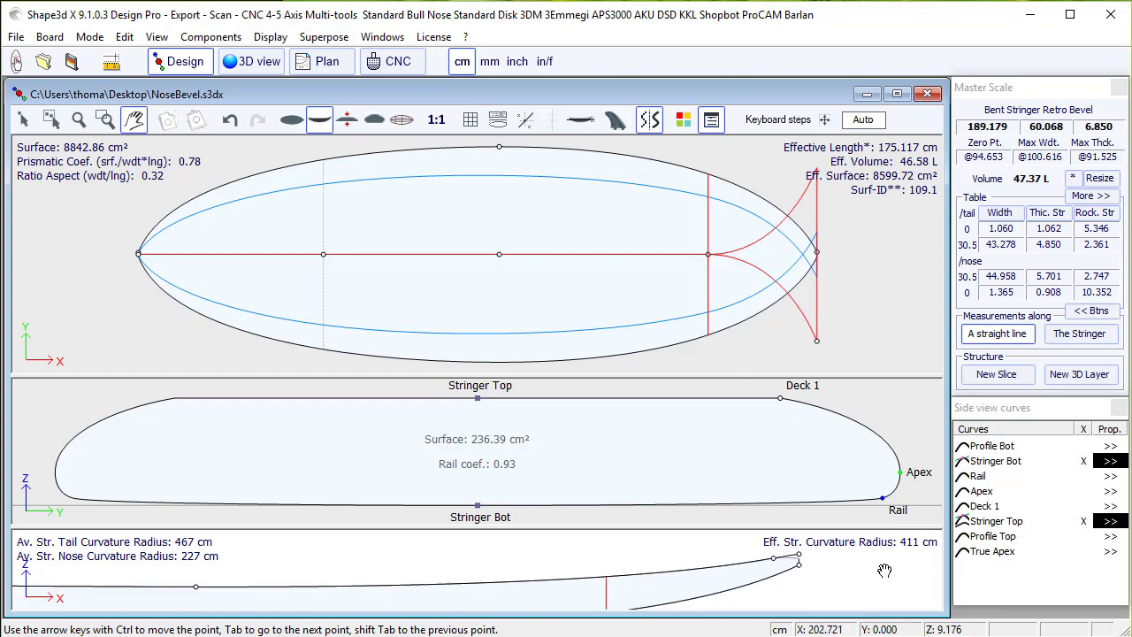
# Return to the top view curves, make the nose-end slice active and view its section around the Deck 1 crossing
pyautogui.click(884, 252)
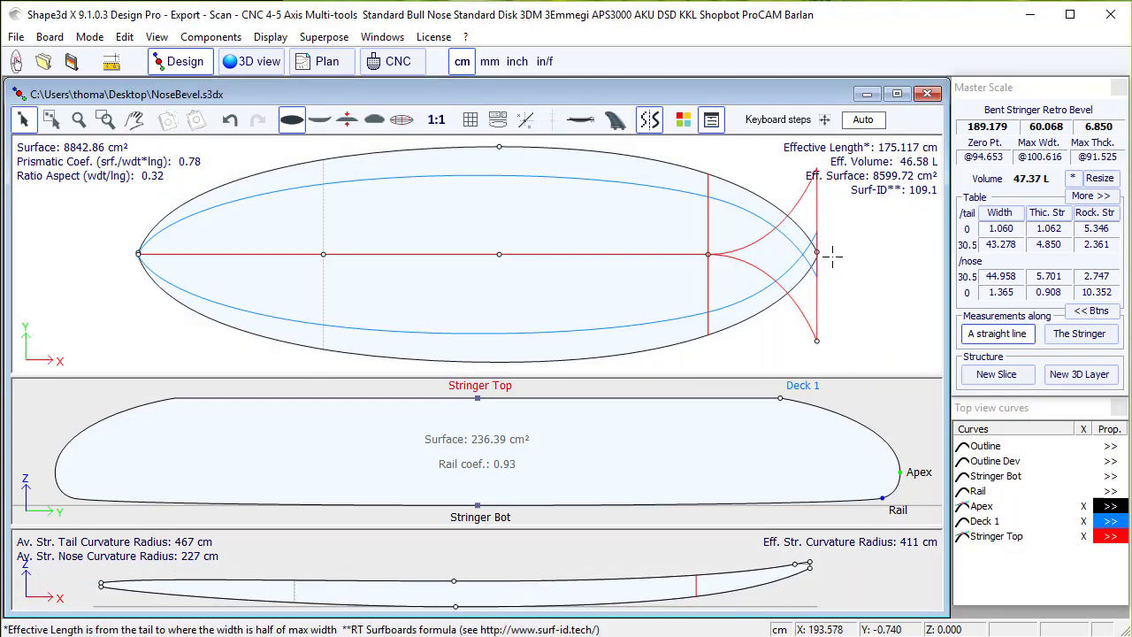
pyautogui.click(832, 254)
pyautogui.scroll(-4, 583, 469)
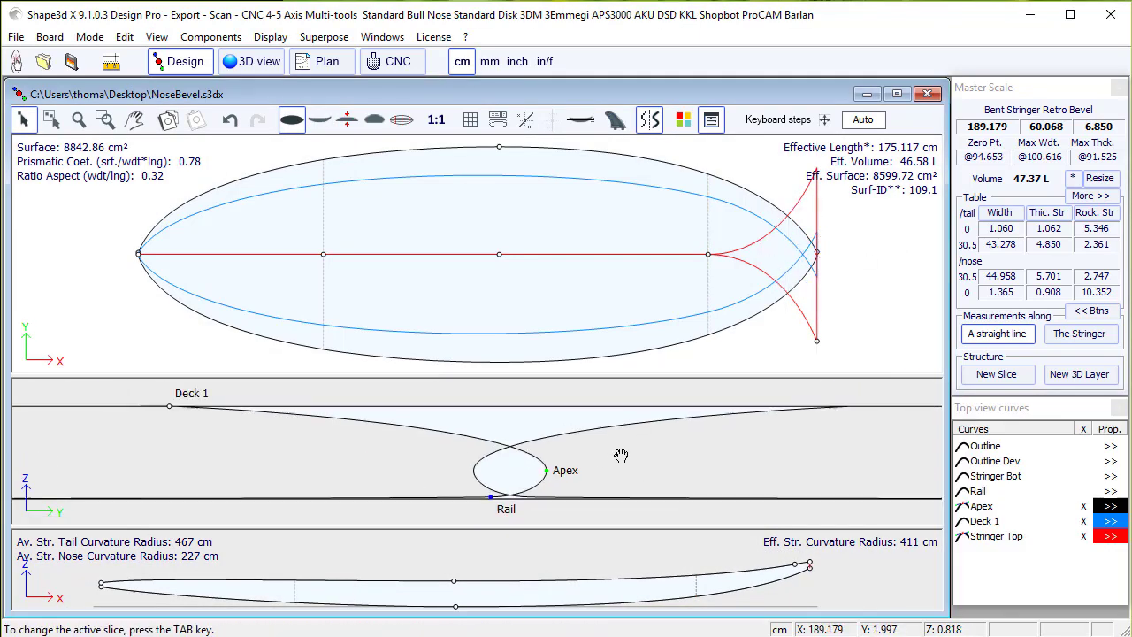
pyautogui.scroll(-2, 370, 406)
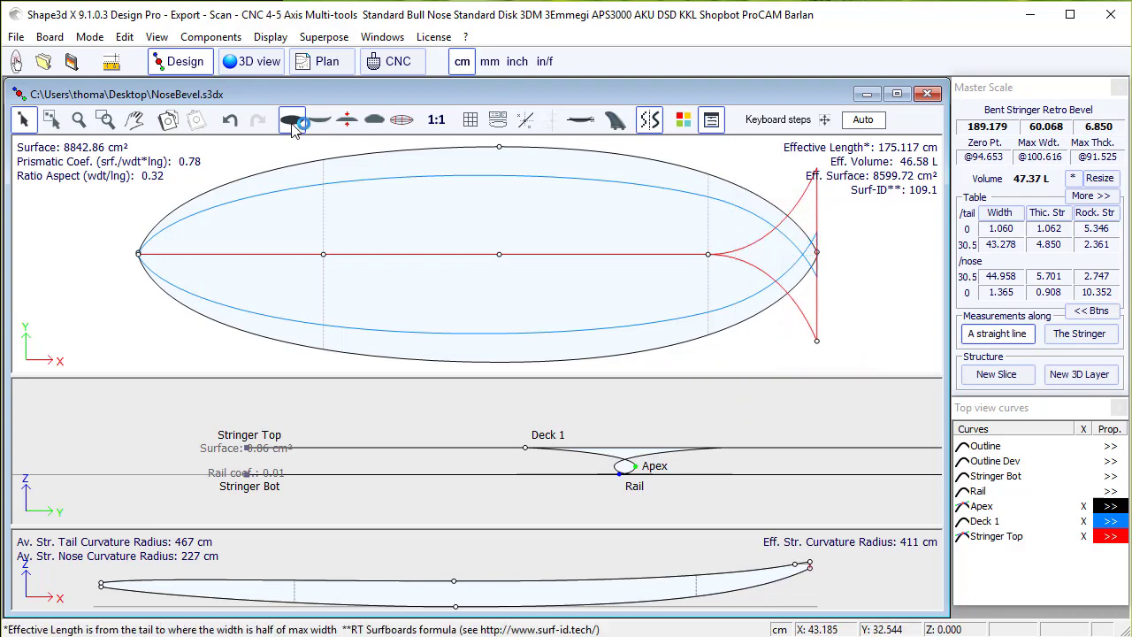
# Inspect the nose of the board from several angles in the 3D view, and return to the design
pyautogui.click(250, 62)
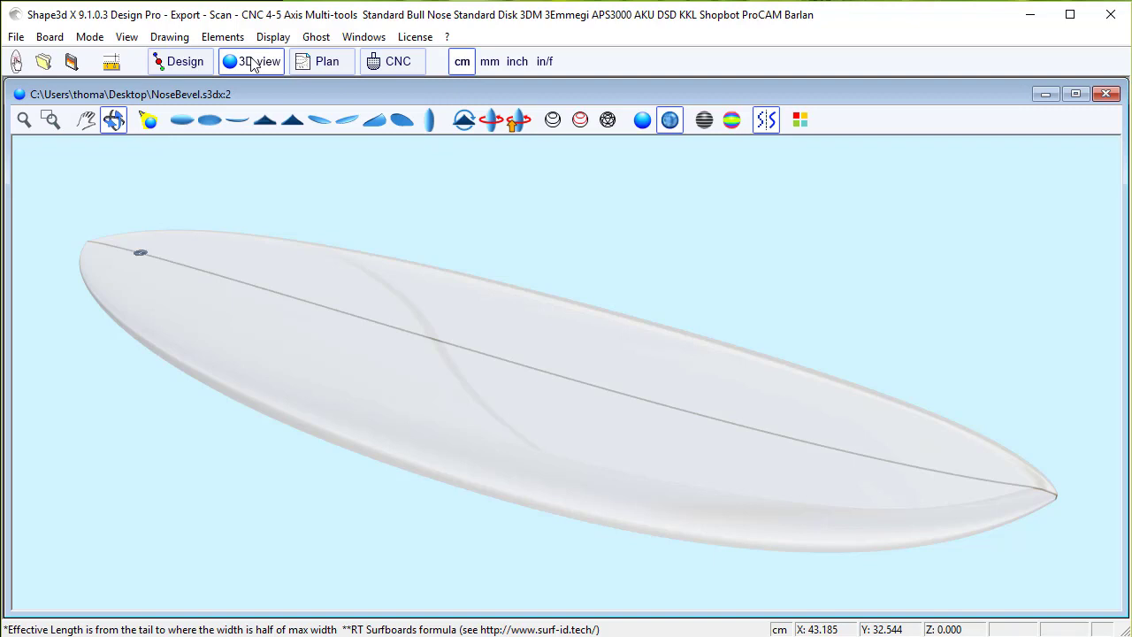
pyautogui.scroll(6, 1064, 498)
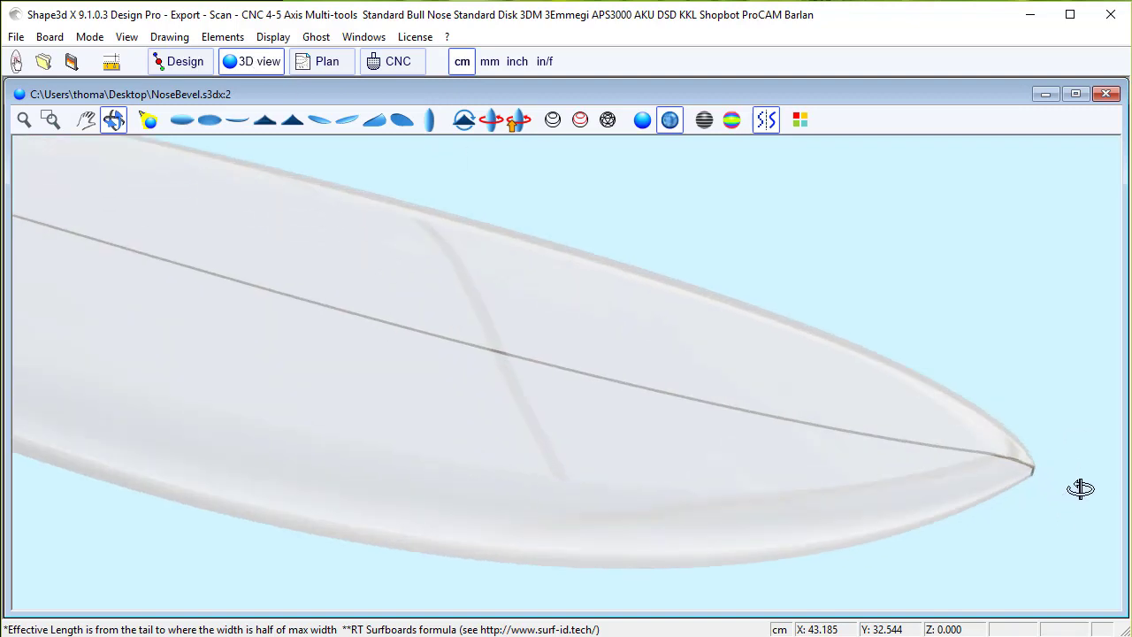
pyautogui.moveTo(924, 509); pyautogui.dragTo(759, 392)
pyautogui.click(1105, 94)
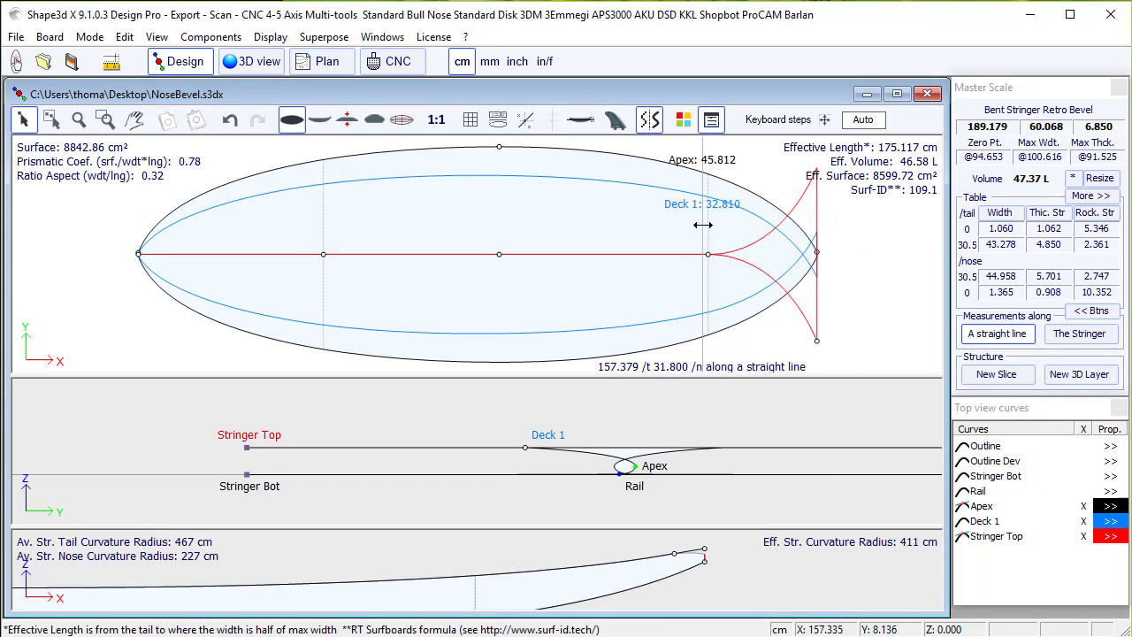
# Move the Stringer Top bevel-start point back to X about 141.58 cm, lock its tangents horizontal and extend the nose-side tangent to X about 176.32 cm
pyautogui.click(709, 254)
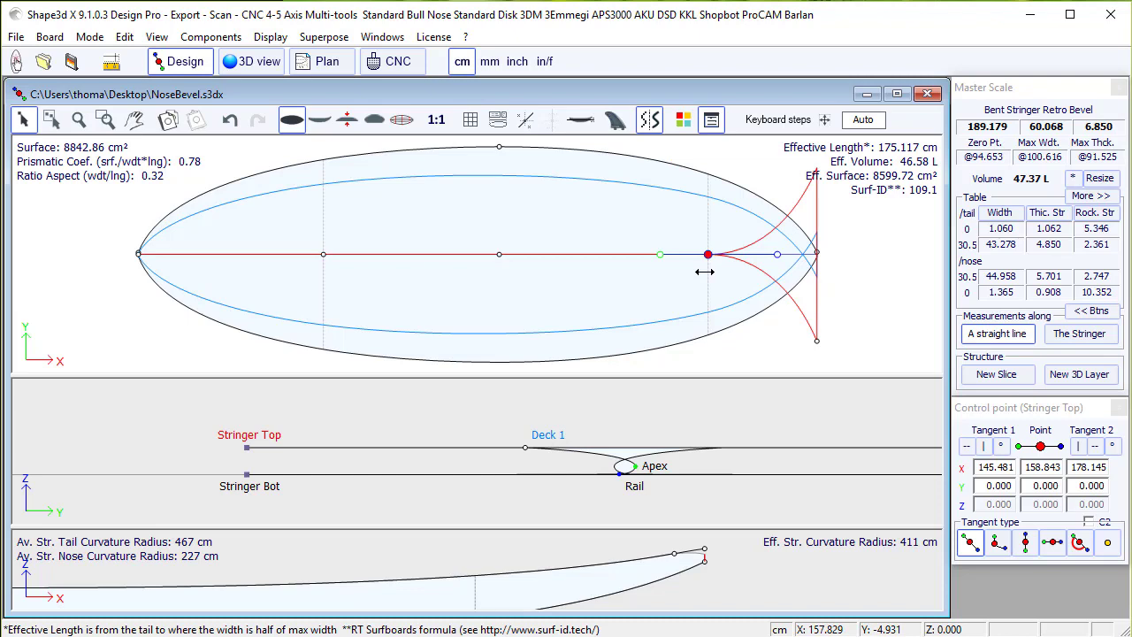
pyautogui.hotkey('ctrl', 'Left')
pyautogui.hotkey('ctrl', 'Left')
pyautogui.hotkey('ctrl', 'Left')
pyautogui.hotkey('ctrl', 'Left')
pyautogui.hotkey('ctrl', 'Left')
pyautogui.hotkey('ctrl', 'Left')
pyautogui.hotkey('ctrl', 'Left')
pyautogui.hotkey('ctrl', 'Left')
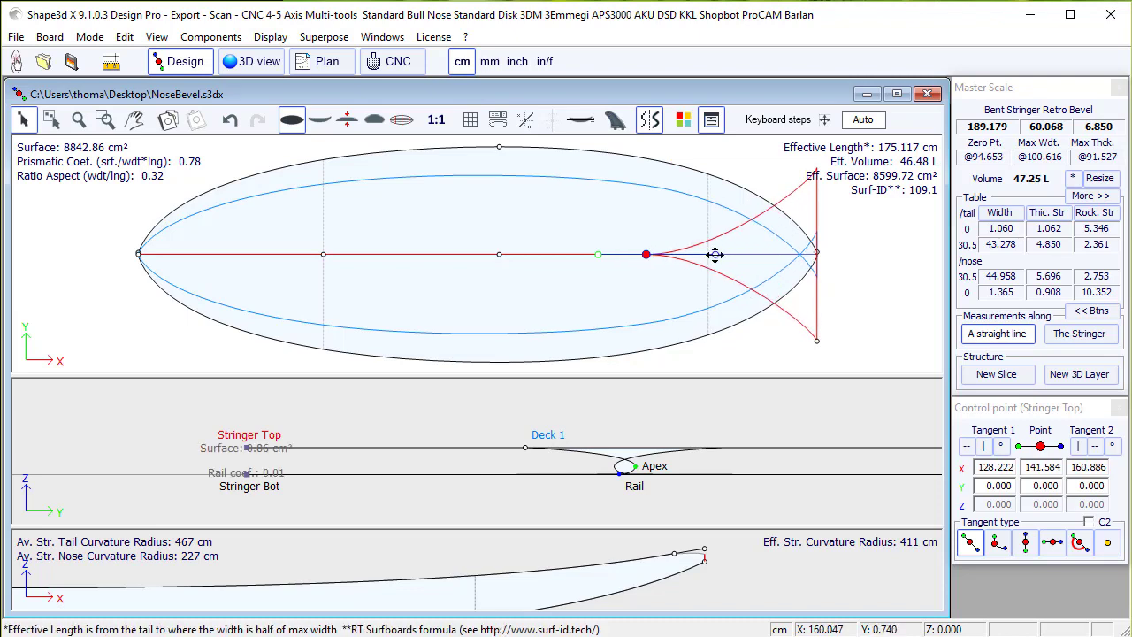
pyautogui.click(1052, 542)
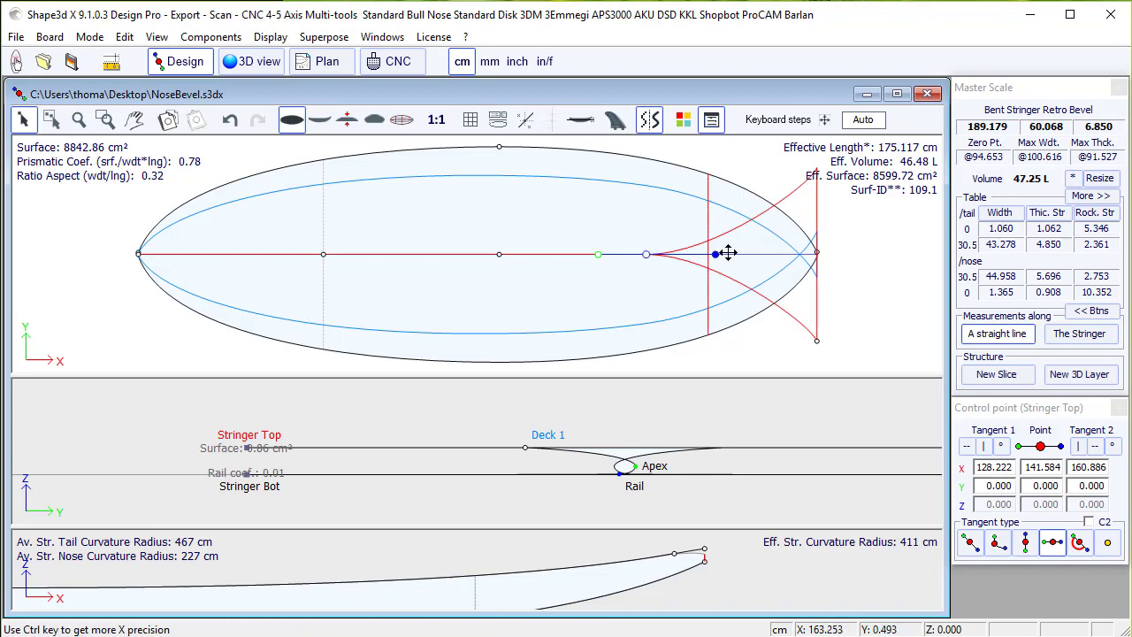
pyautogui.moveTo(718, 253); pyautogui.dragTo(770, 251)
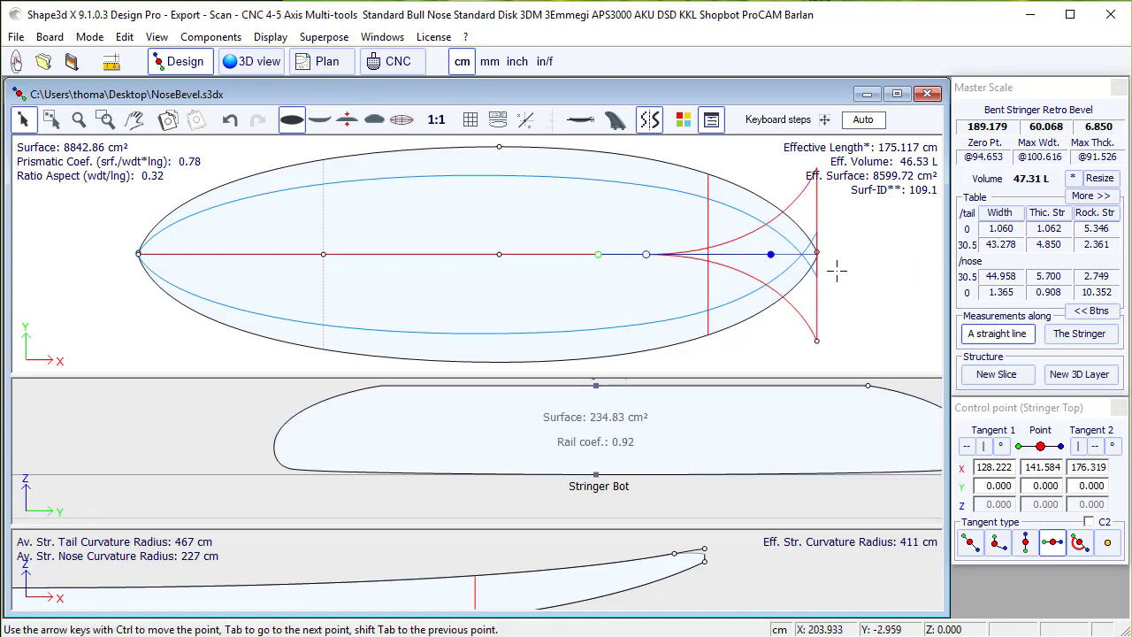
pyautogui.click(848, 257)
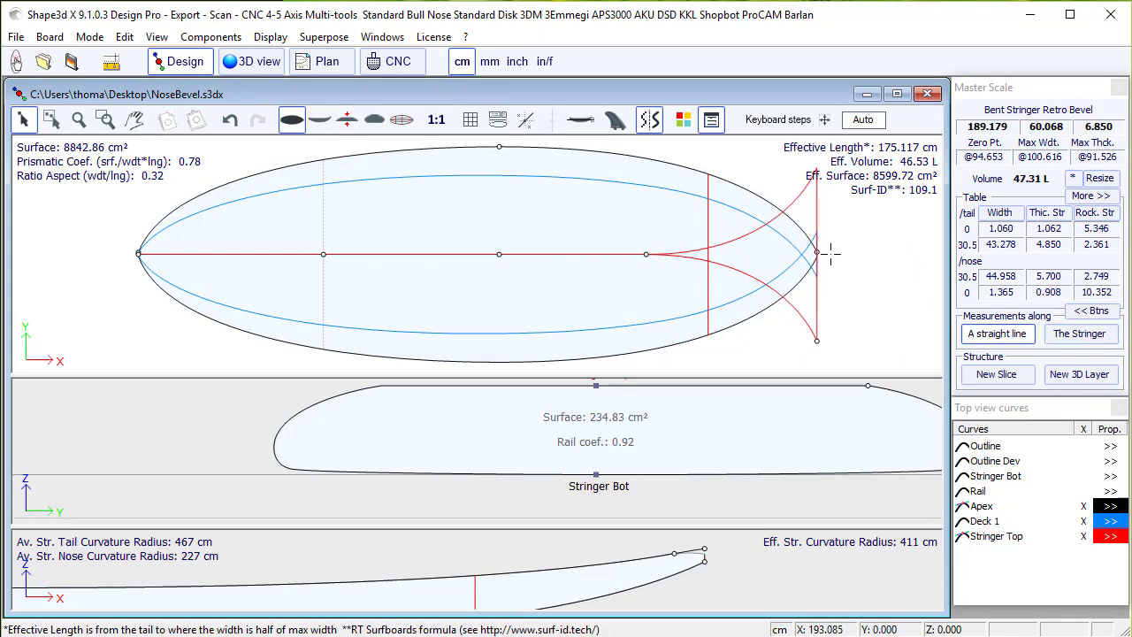
# Make the nose-end slice active and examine its crossing curves and the nose profile close up
pyautogui.press('Tab')
pyautogui.scroll(-1, 682, 558)
pyautogui.scroll(4, 690, 558)
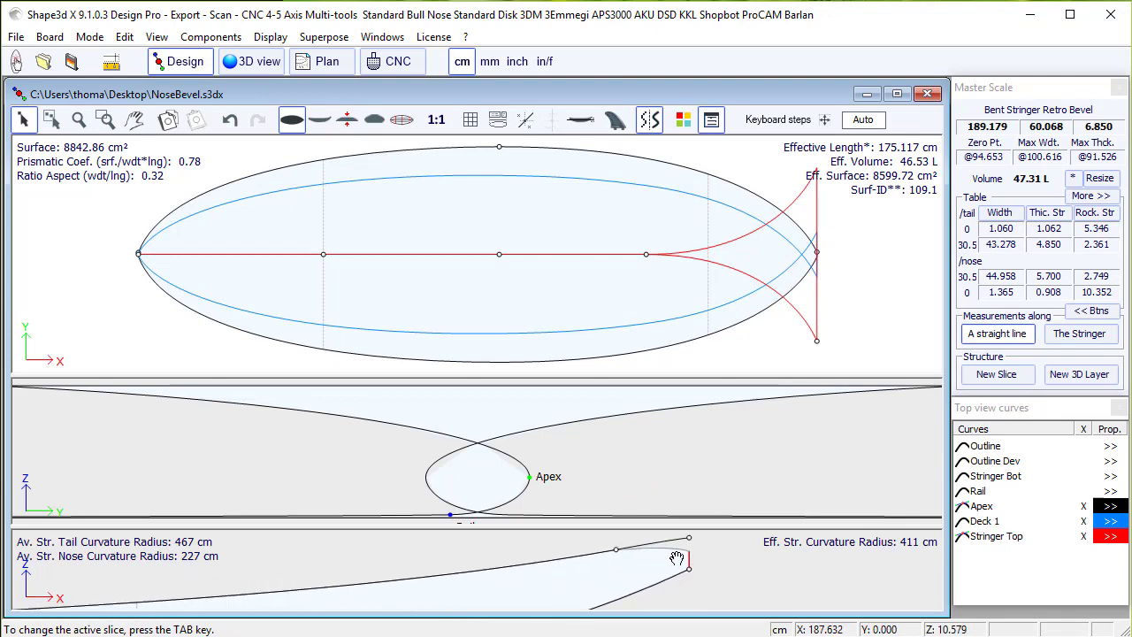
pyautogui.scroll(1, 685, 558)
# In Slice 4, select the Deck 1 and rail points together and shift them farther across the centreline, with Deck 1 at Y about -9.31 cm
pyautogui.click(563, 462)
pyautogui.scroll(-6, 752, 458)
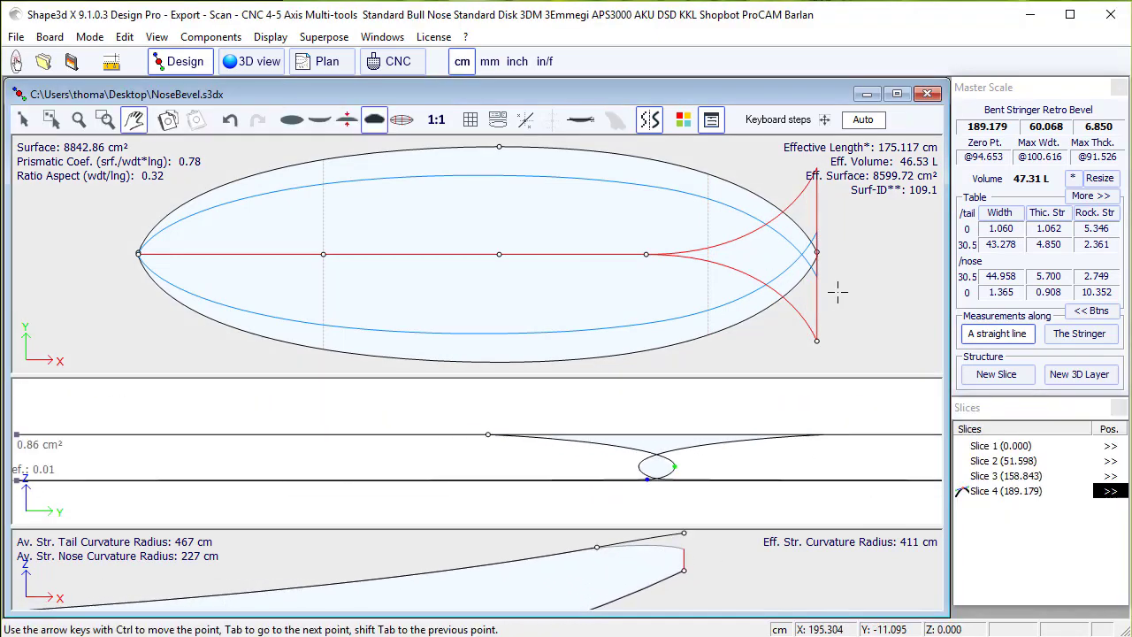
pyautogui.scroll(-1, 822, 451)
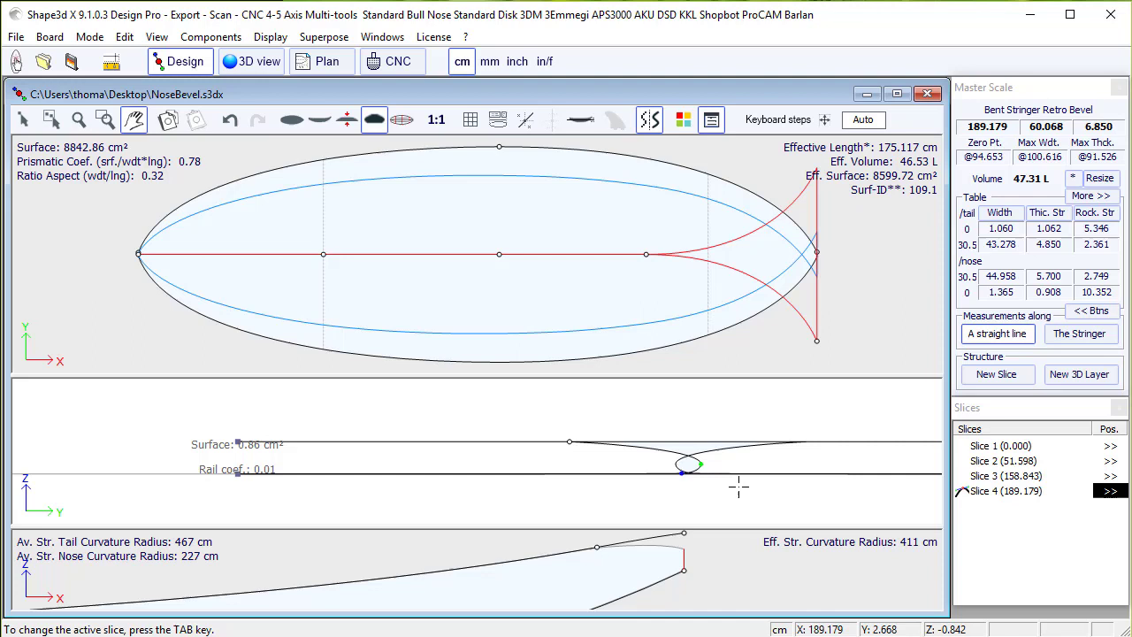
pyautogui.press('Escape')
pyautogui.click(566, 441)
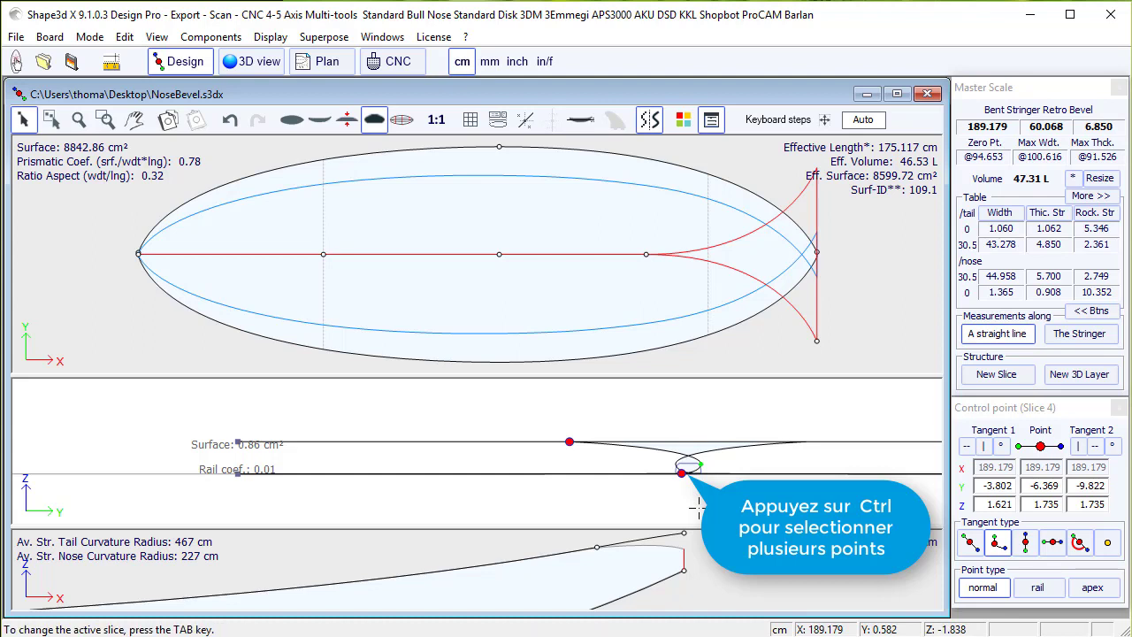
pyautogui.press('Left')
pyautogui.press('Left')
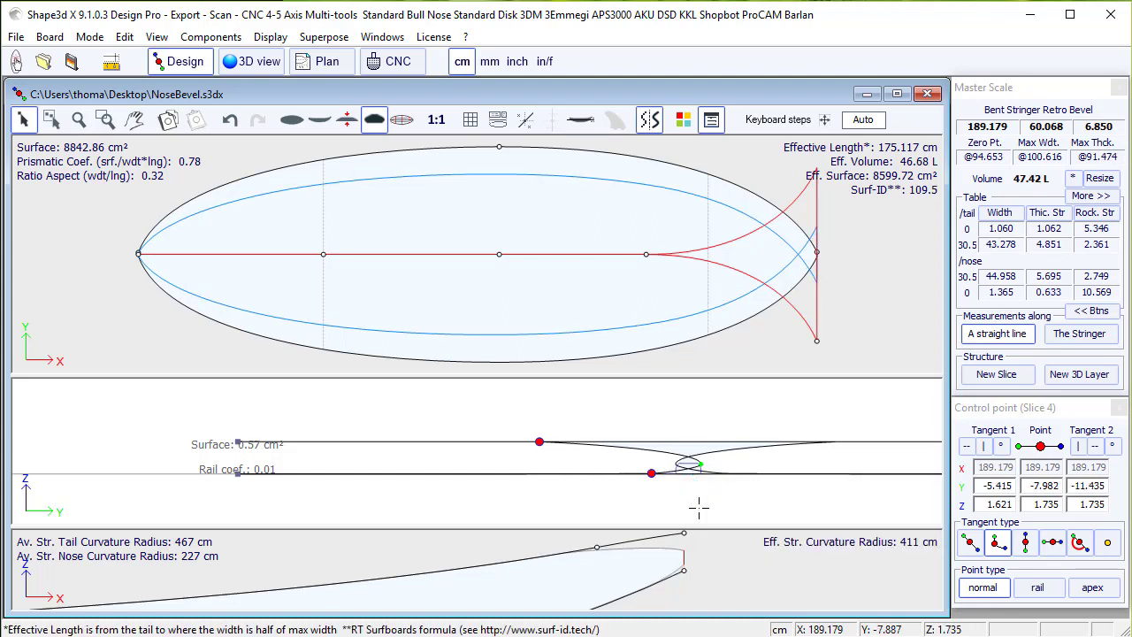
pyautogui.press('Left')
pyautogui.press('Left')
pyautogui.press('Left')
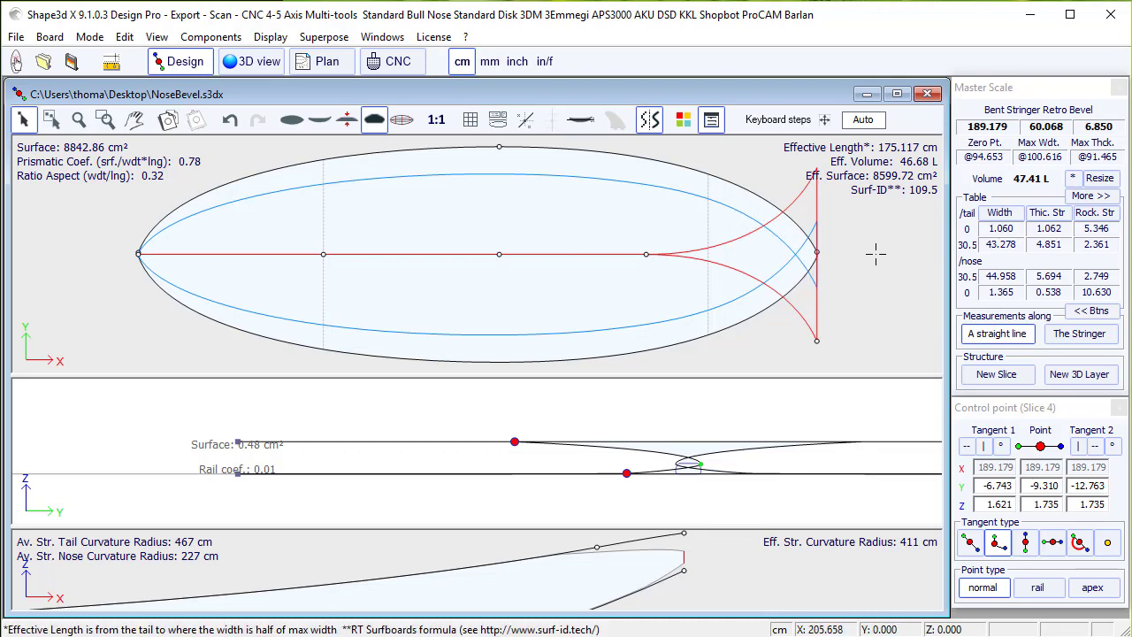
# Check the nose profile close up in the side orientation of the 3D view
pyautogui.click(844, 371)
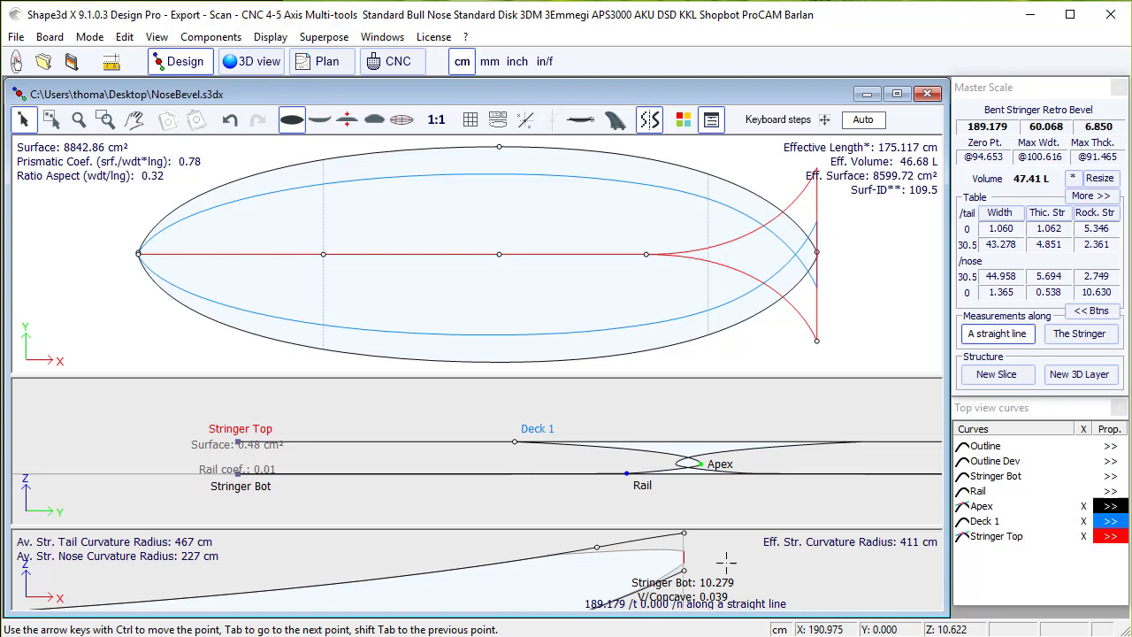
pyautogui.scroll(-3, 749, 545)
pyautogui.click(251, 61)
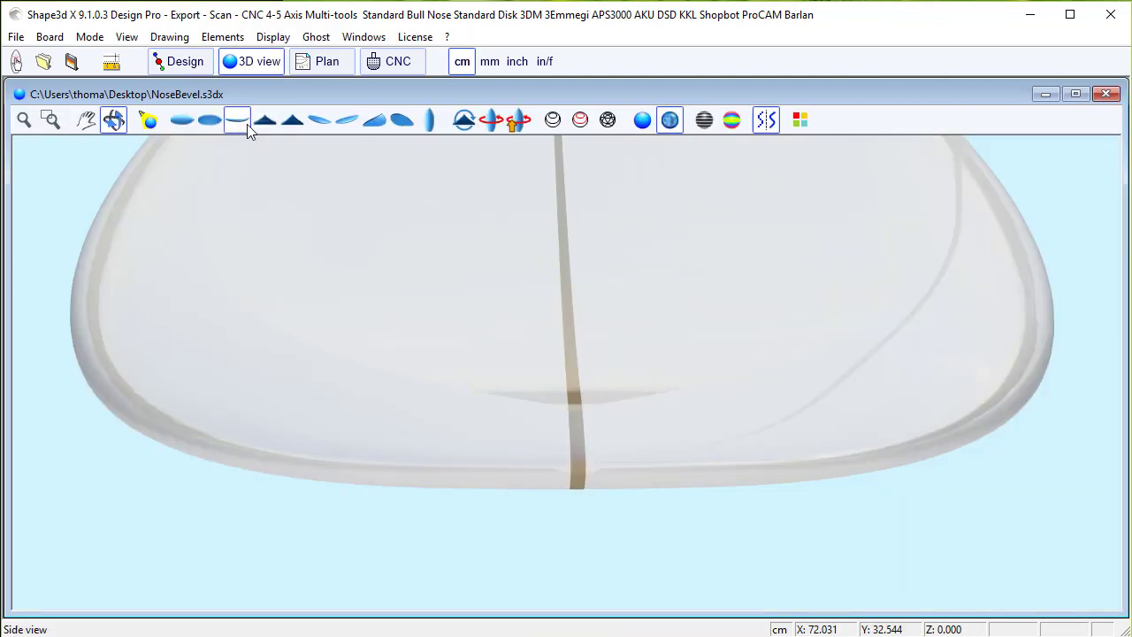
pyautogui.click(239, 120)
pyautogui.scroll(3, 1084, 367)
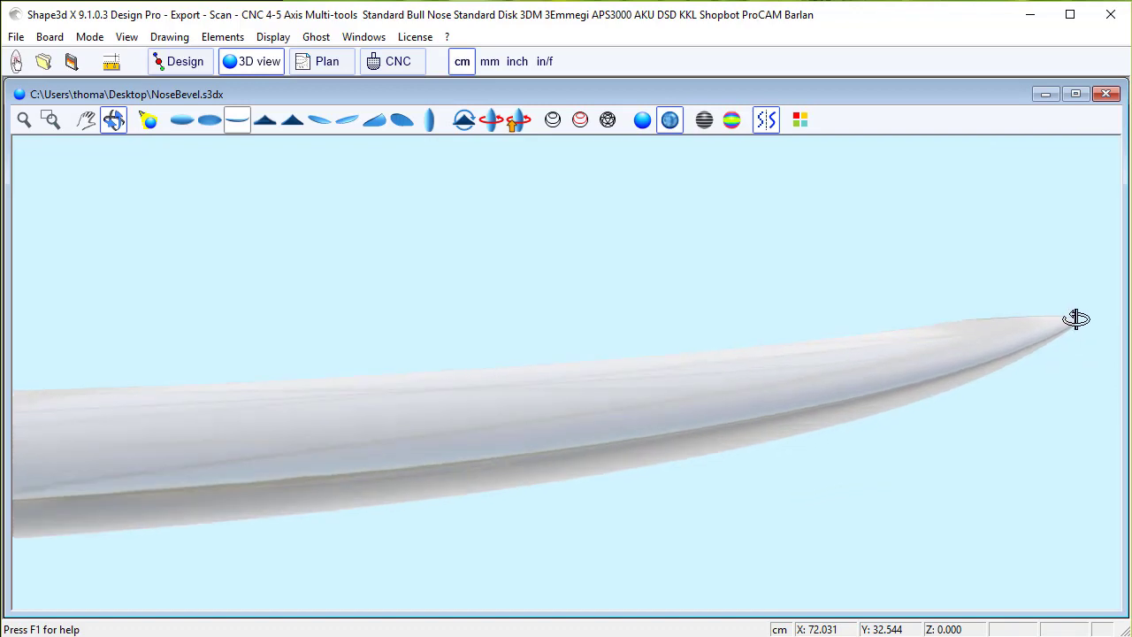